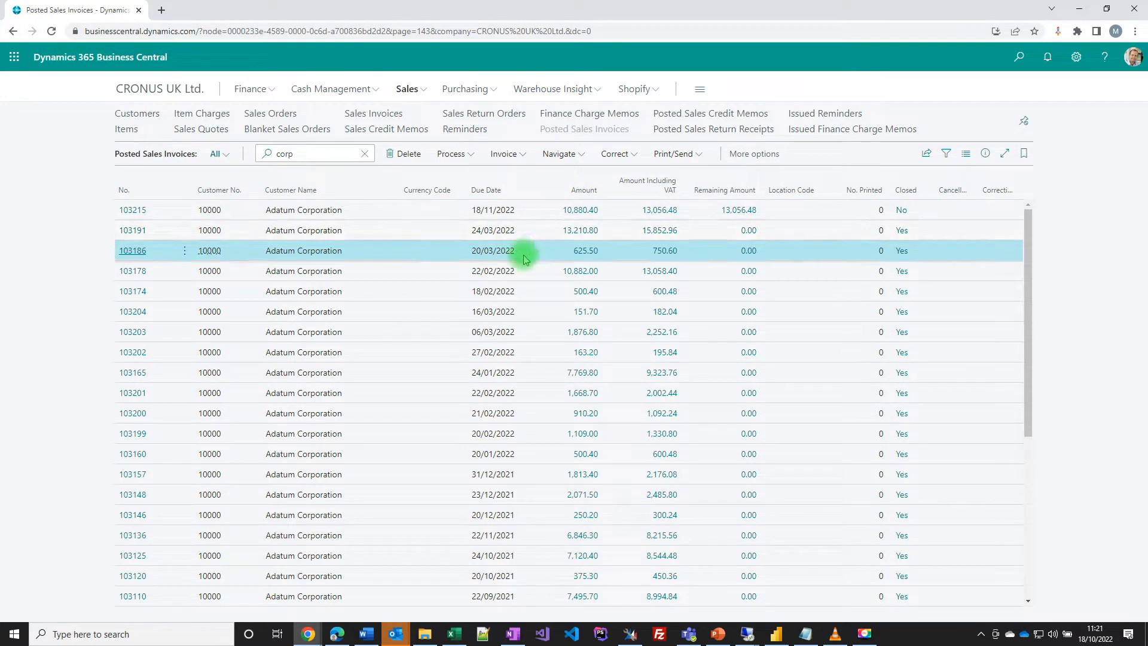
Look up "invo" and "gen jou" in the Tell Me search, and close the search without opening a result
key(alt+q)
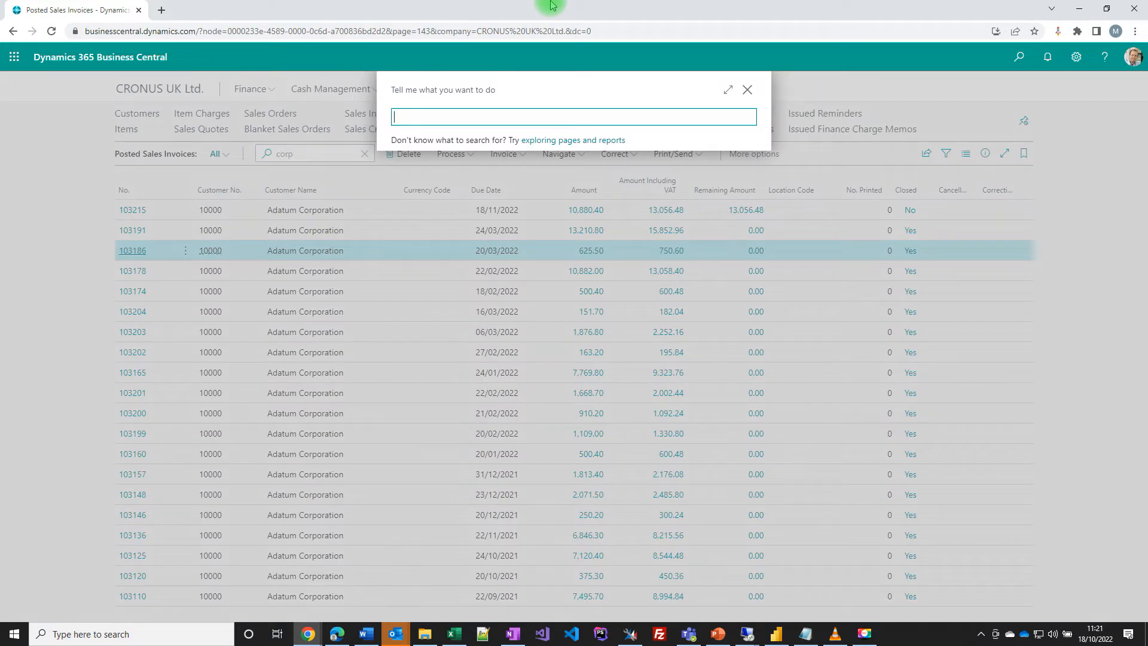
text(invo)
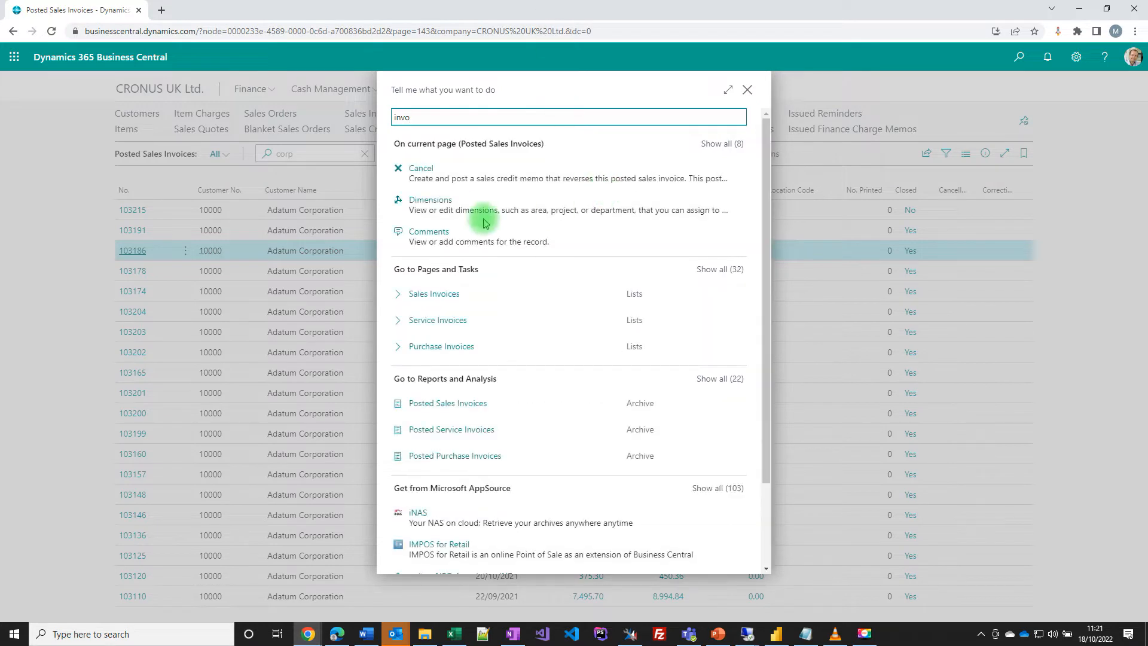
key(ctrl+a)
text(gen jou)
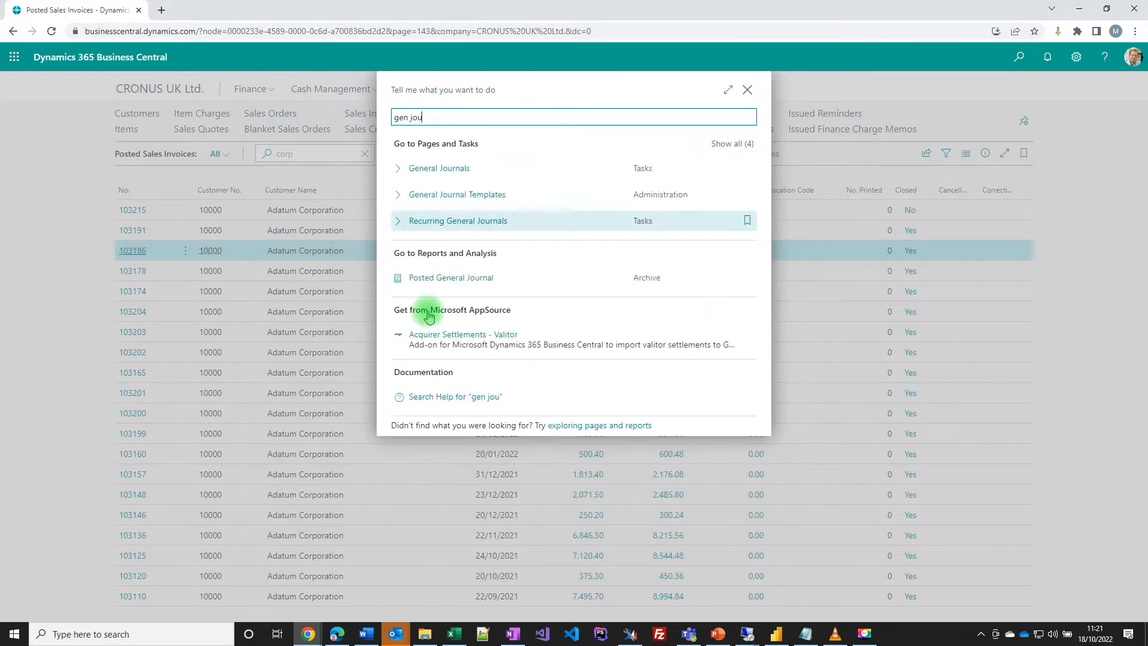
click(748, 93)
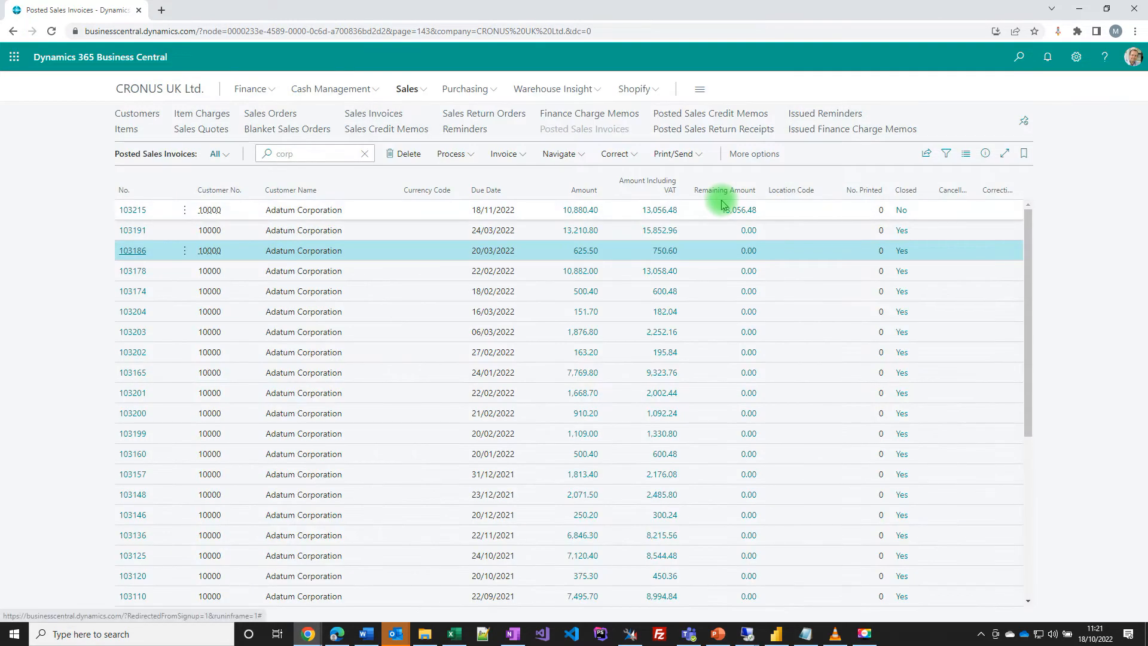
View My Settings, including the work date, and close it without saving changes
key(alt+t)
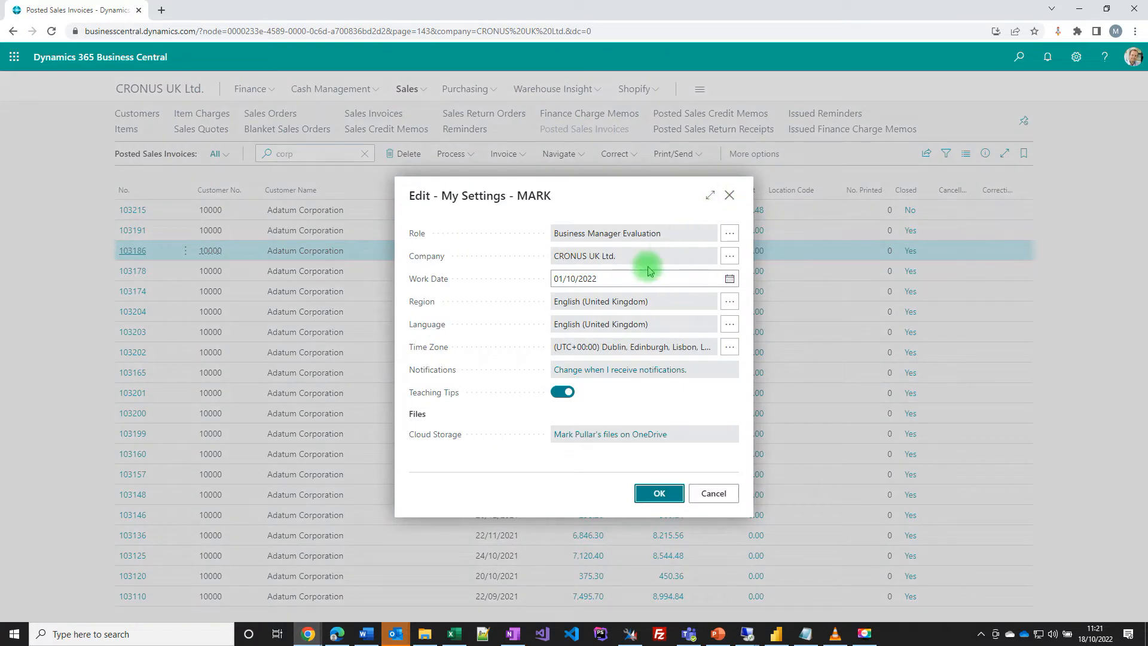
click(715, 491)
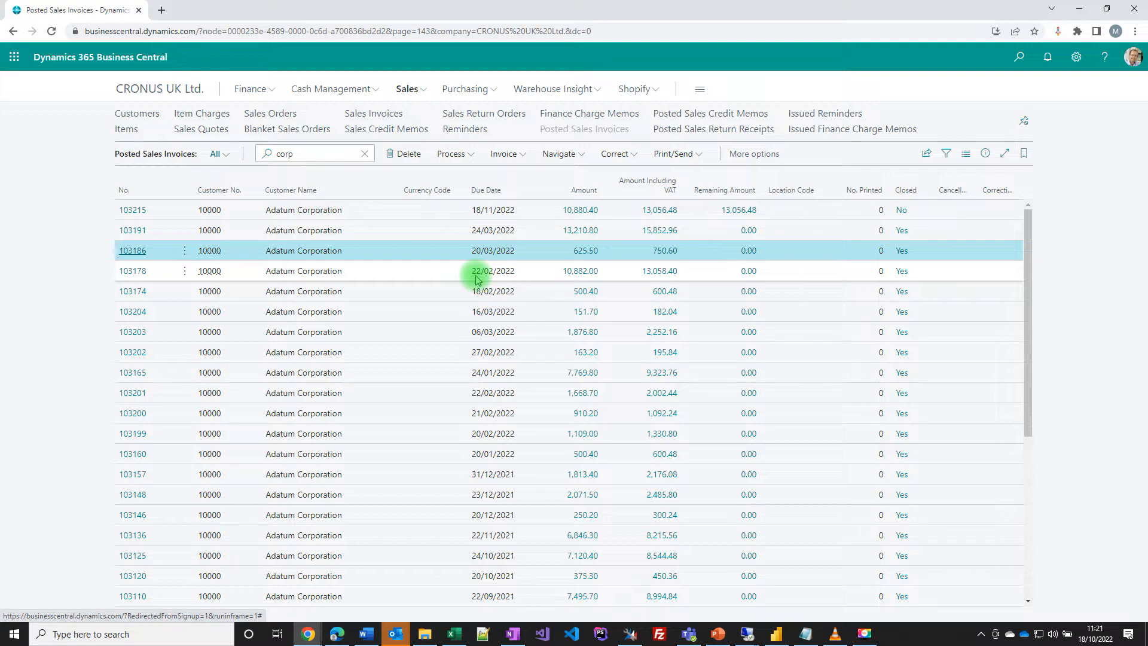
Clear the invoice list's search text and add a Posting Date filter using the today shorthand "t"
key(alt+F2)
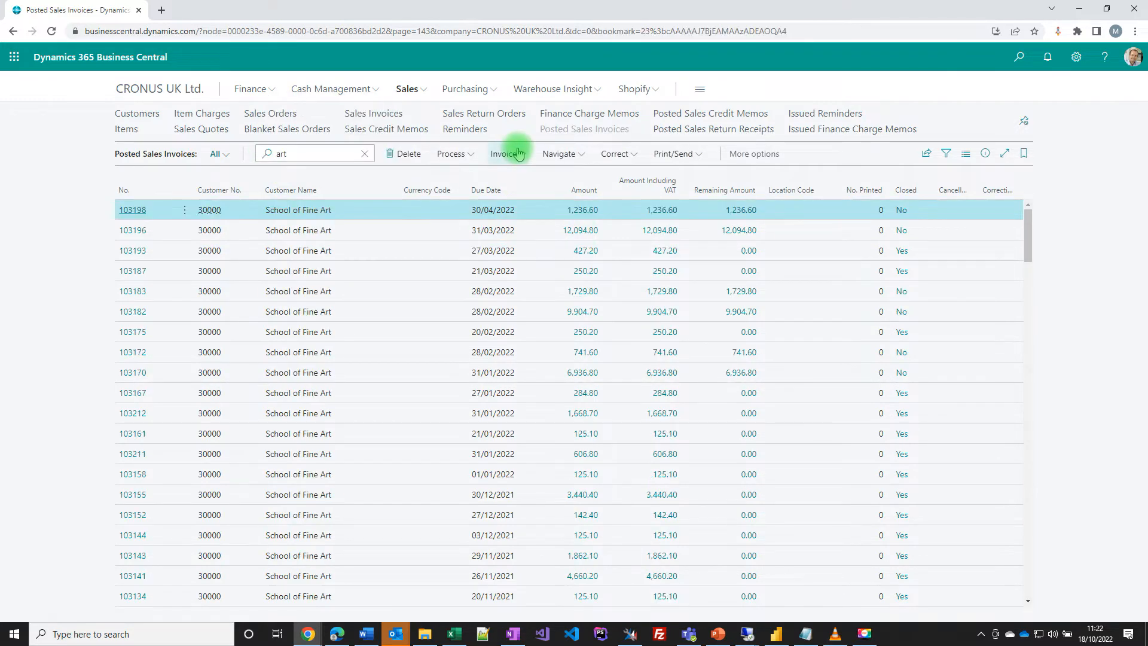
click(367, 157)
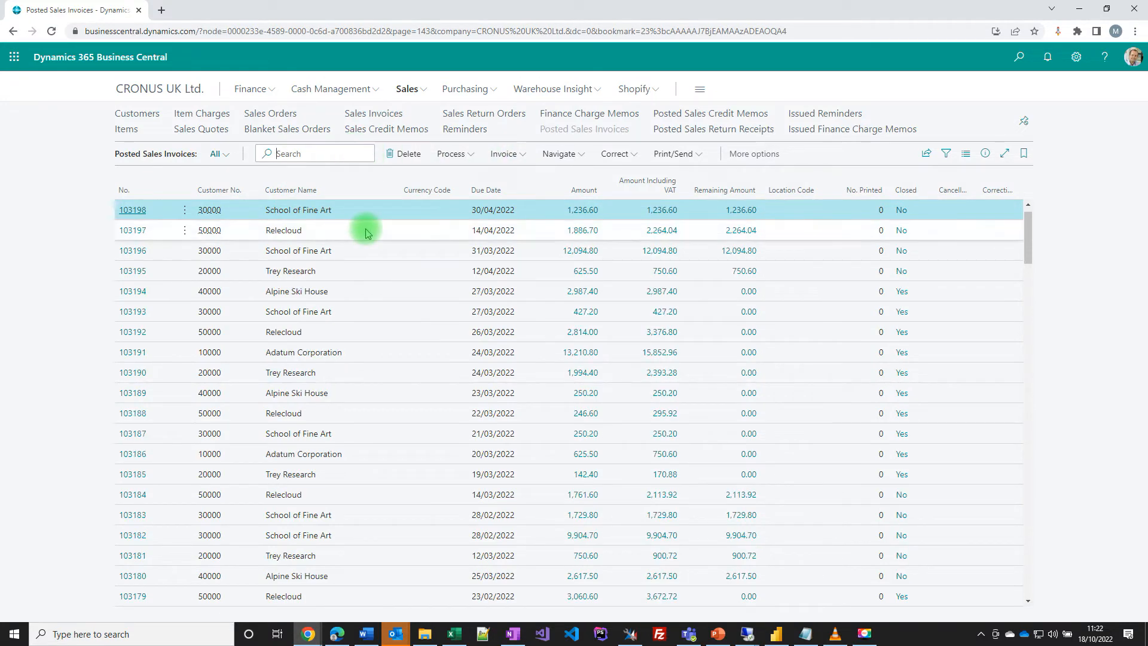
key(shift+F3)
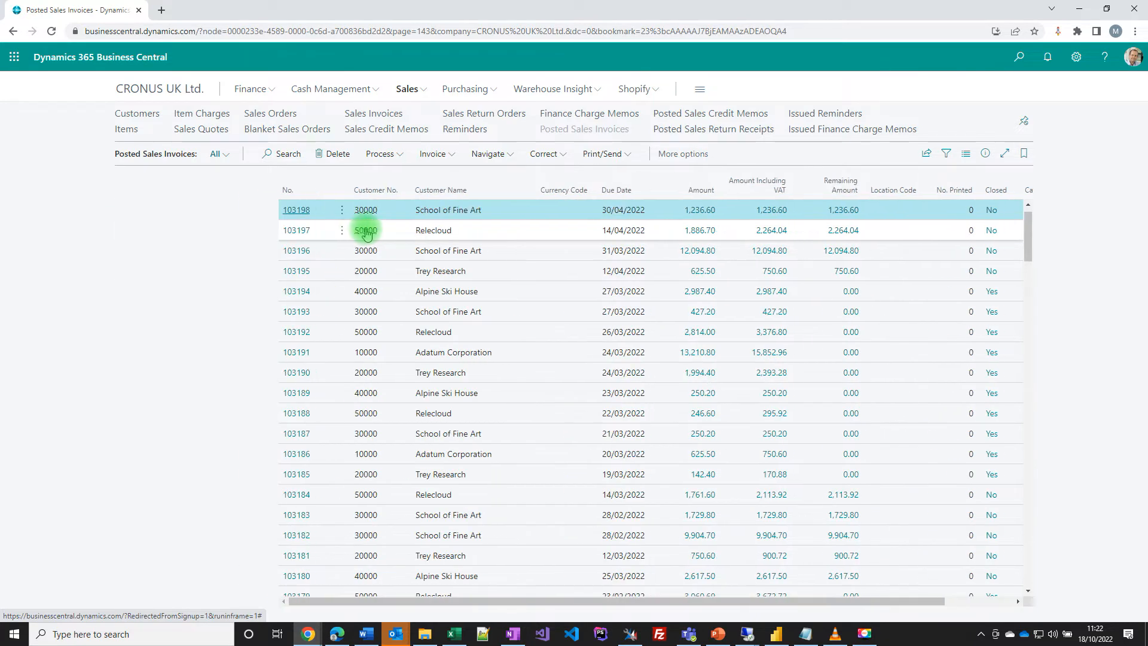
click(139, 314)
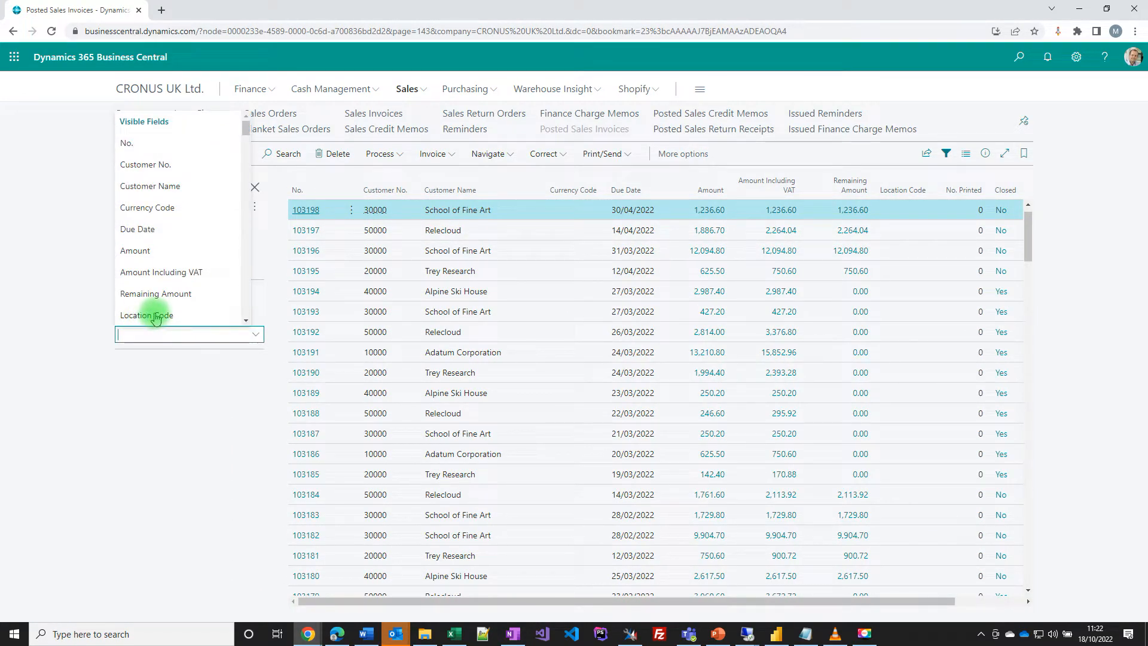
text(Posting Date)
click(147, 316)
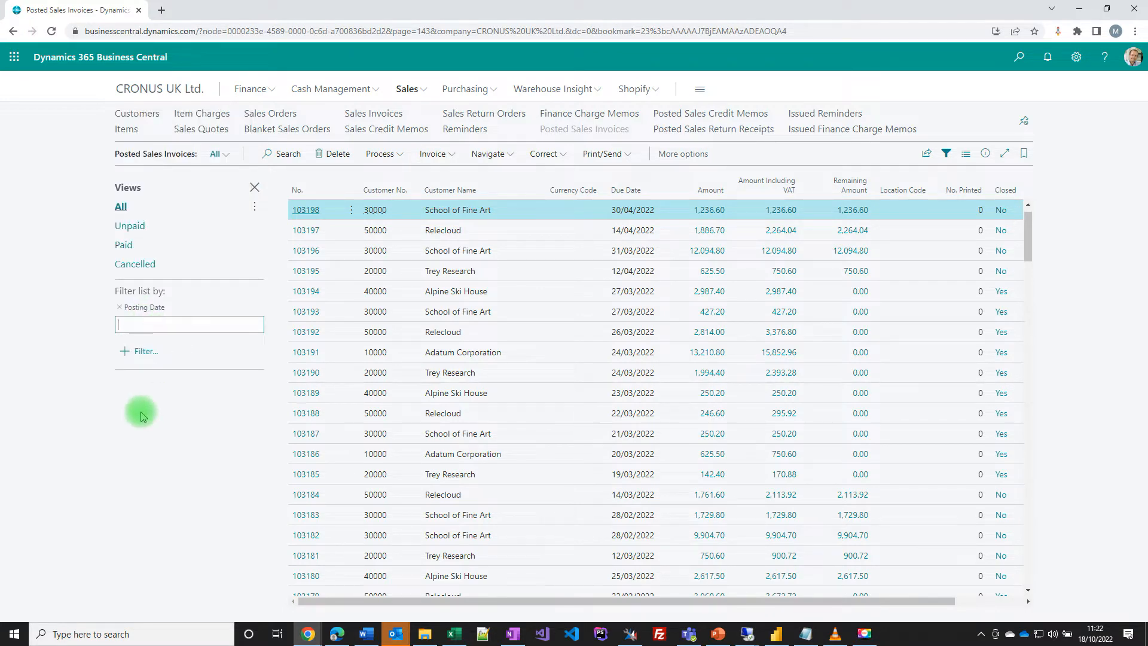
text(t)
key(Tab)
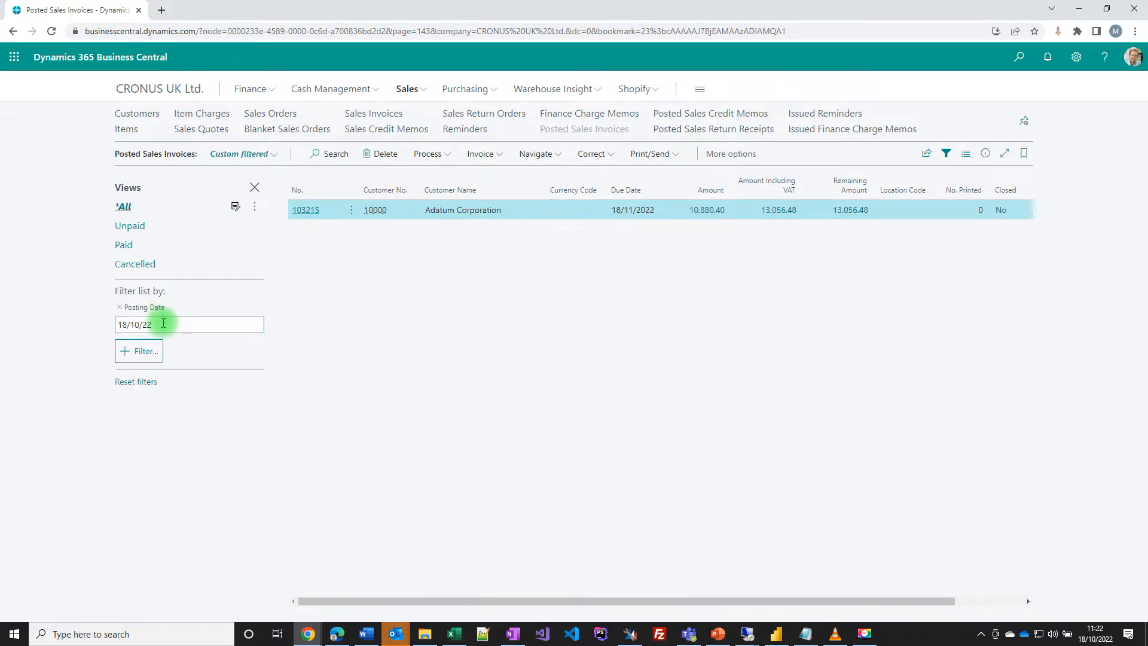
Set the Posting Date filter using the day-and-month shorthand 1810
click(162, 324)
key(Tab)
click(161, 324)
text(1810)
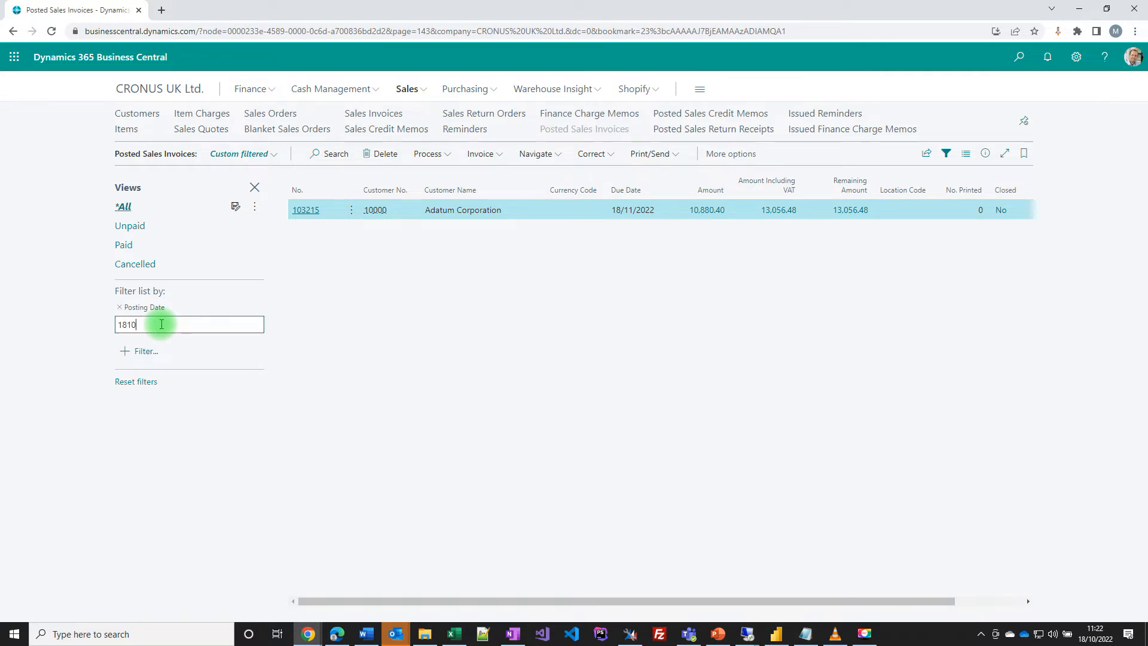
key(Tab)
Change the Posting Date filter using the day-and-month shorthand 2310
click(161, 325)
text(2310)
key(Tab)
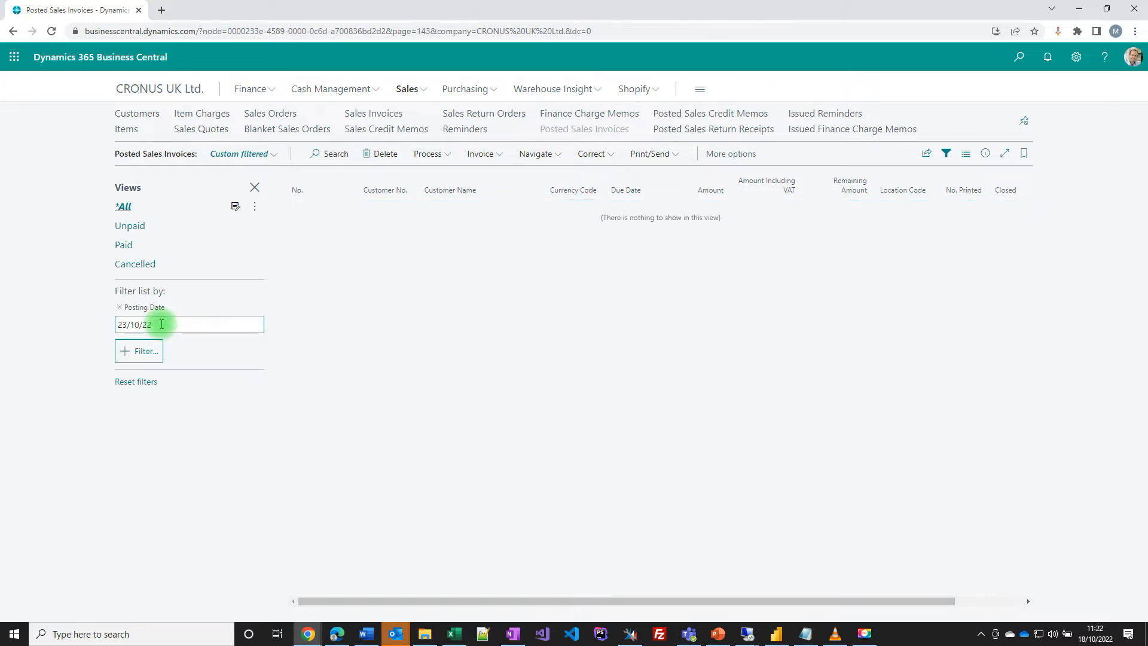
Set the Posting Date filter to the end of the current month with the formula "cm"
click(162, 324)
text(cm)
key(Tab)
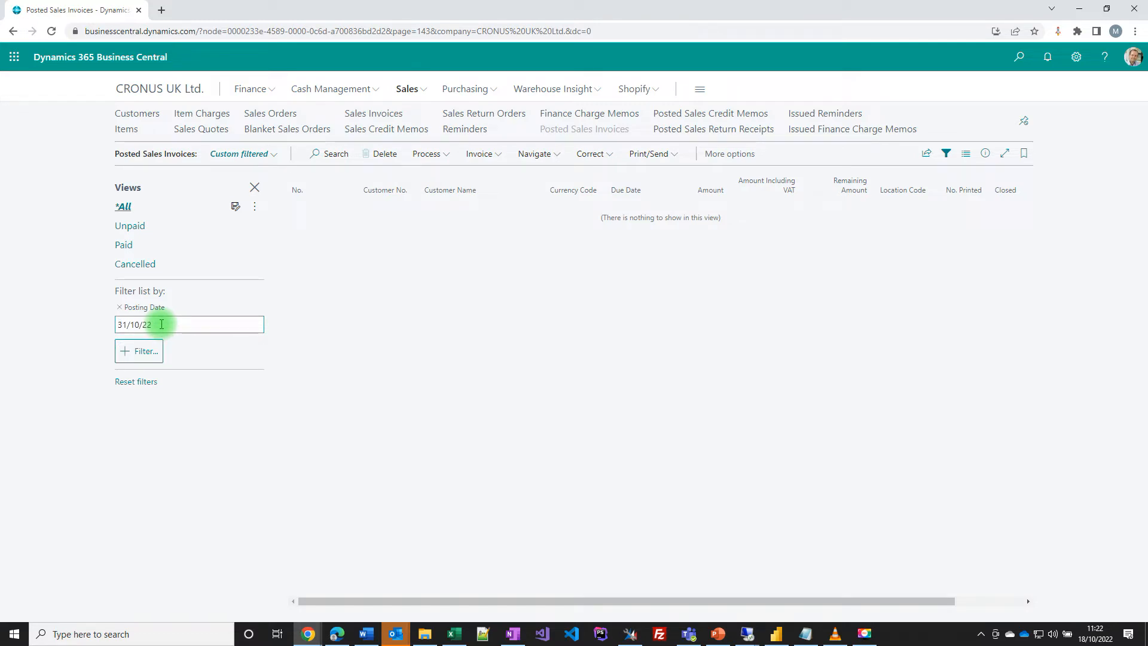
Set the Posting Date filter to ten days after the current month's end with the formula "cm+10d"
click(161, 324)
text(cm+10D)
key(Tab)
click(161, 324)
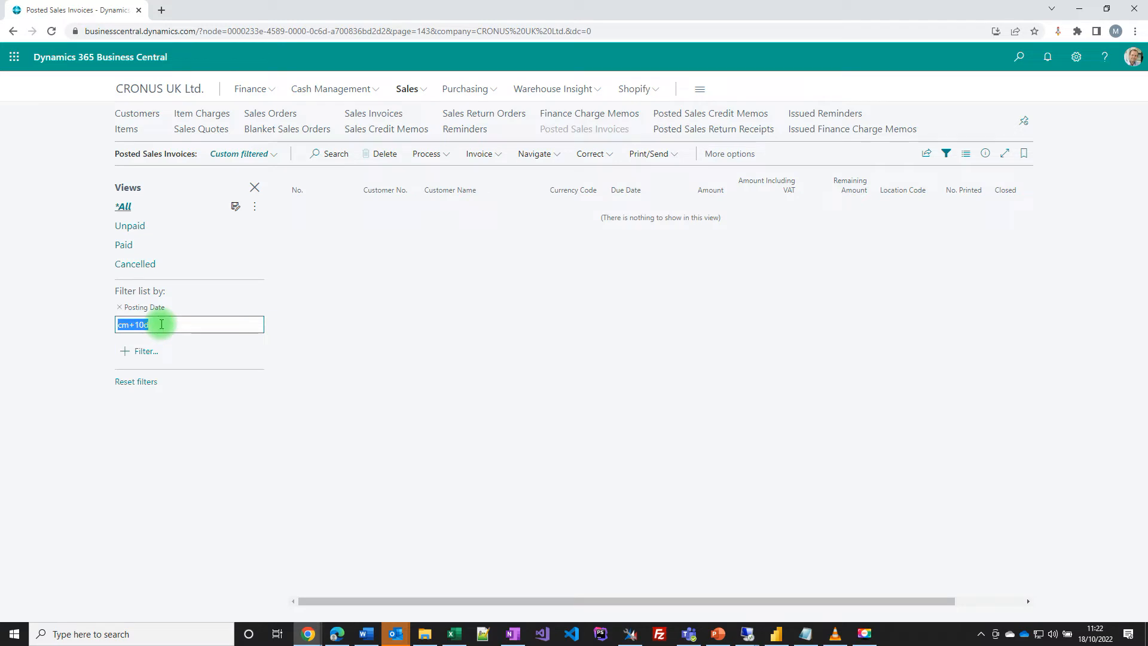
text(cm+10d)
key(Tab)
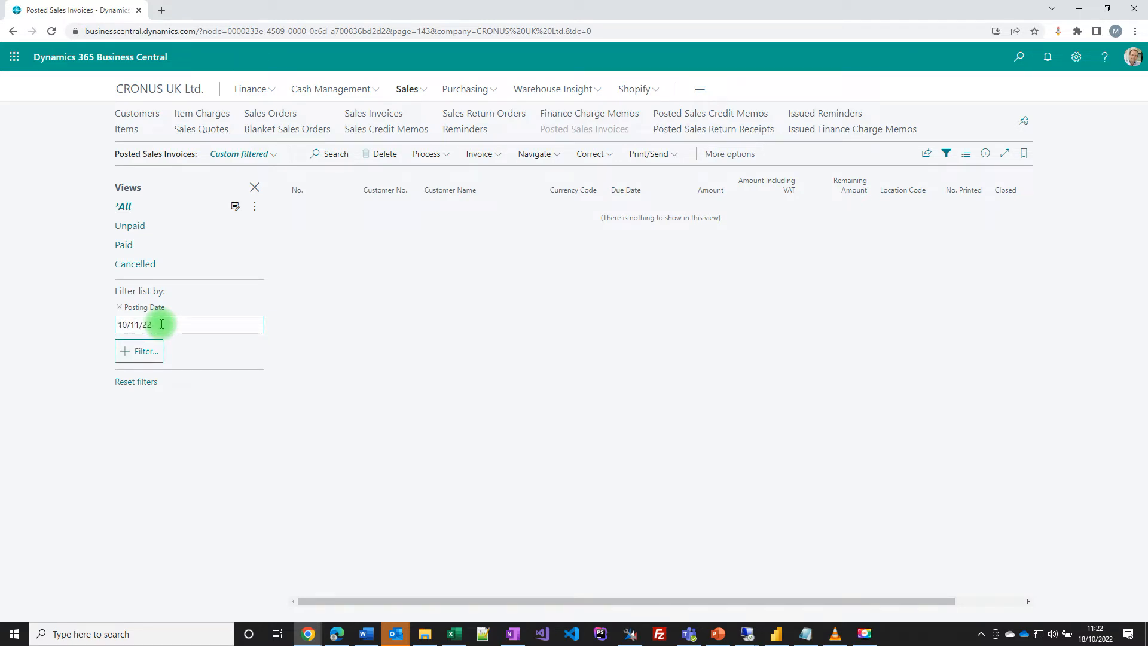
Set the Posting Date filter with the relative date formula "+2d"
click(161, 324)
text(+2d)
key(Tab)
Replace the Posting Date filter with a No. filter for the invoice range 103180..103185
click(119, 309)
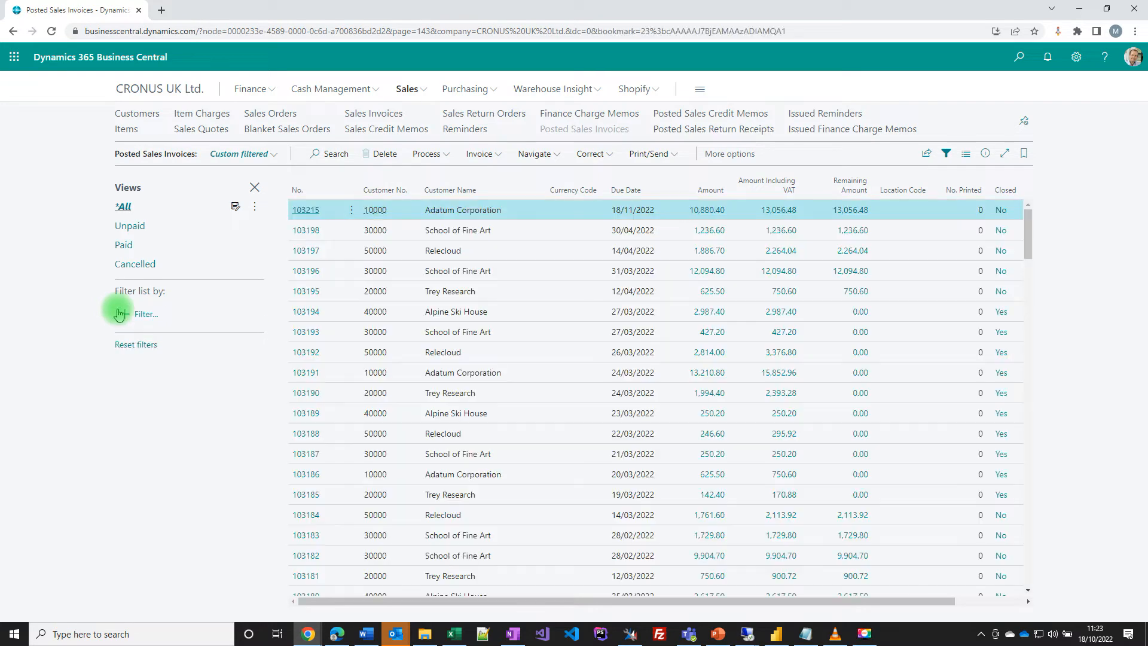
click(142, 314)
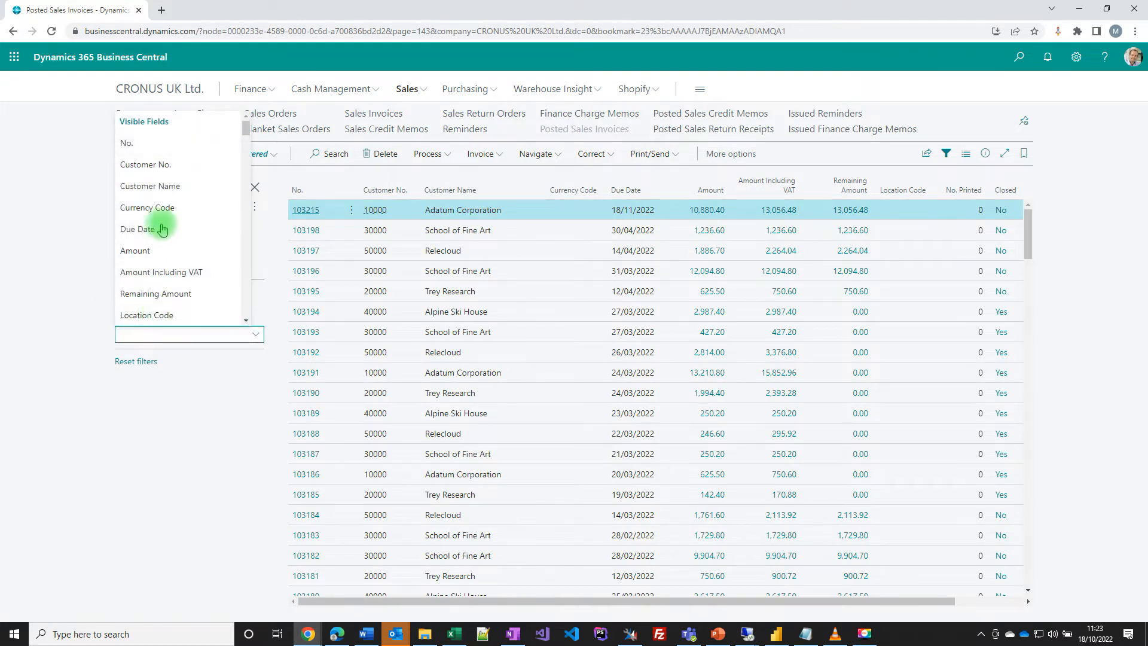
click(128, 149)
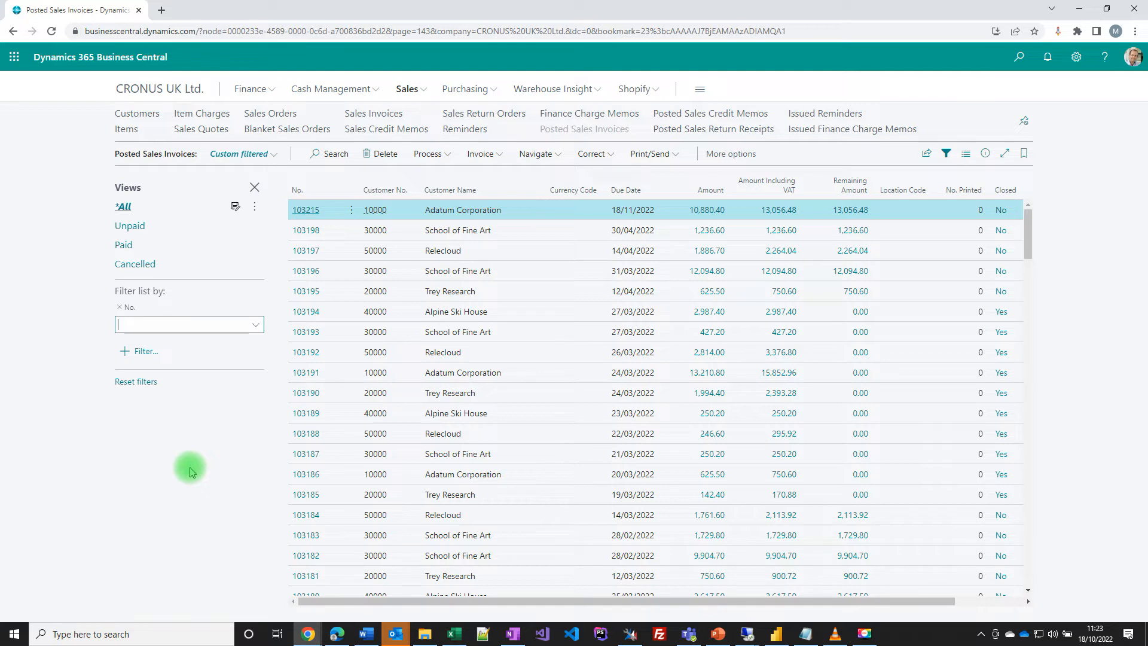
text(103180)
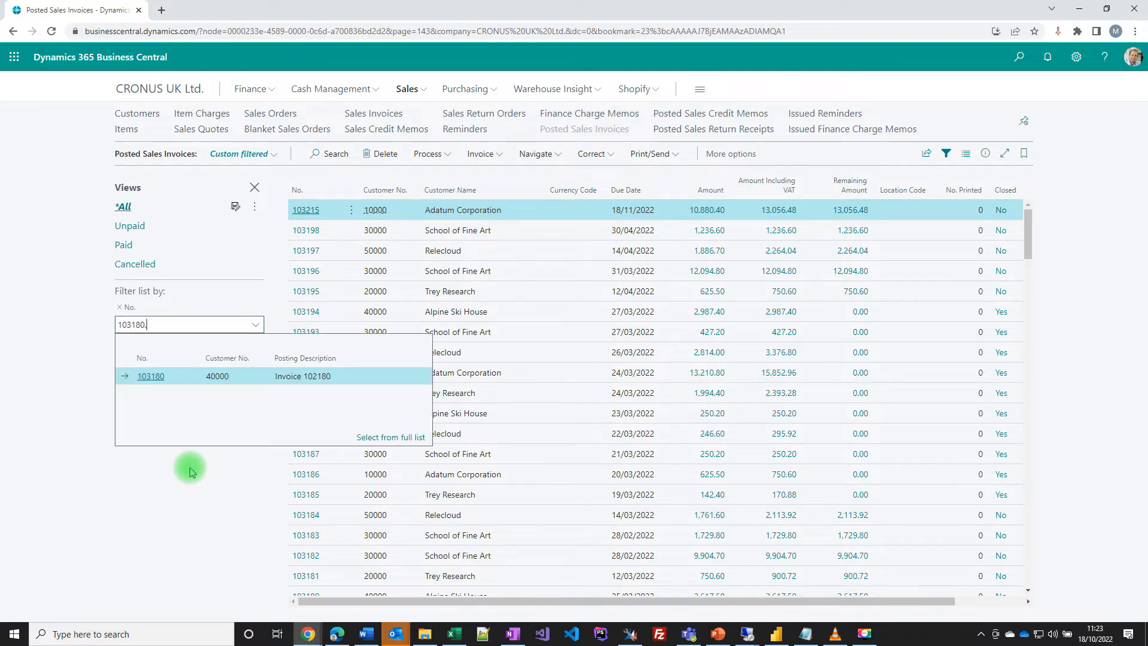
text(..103185)
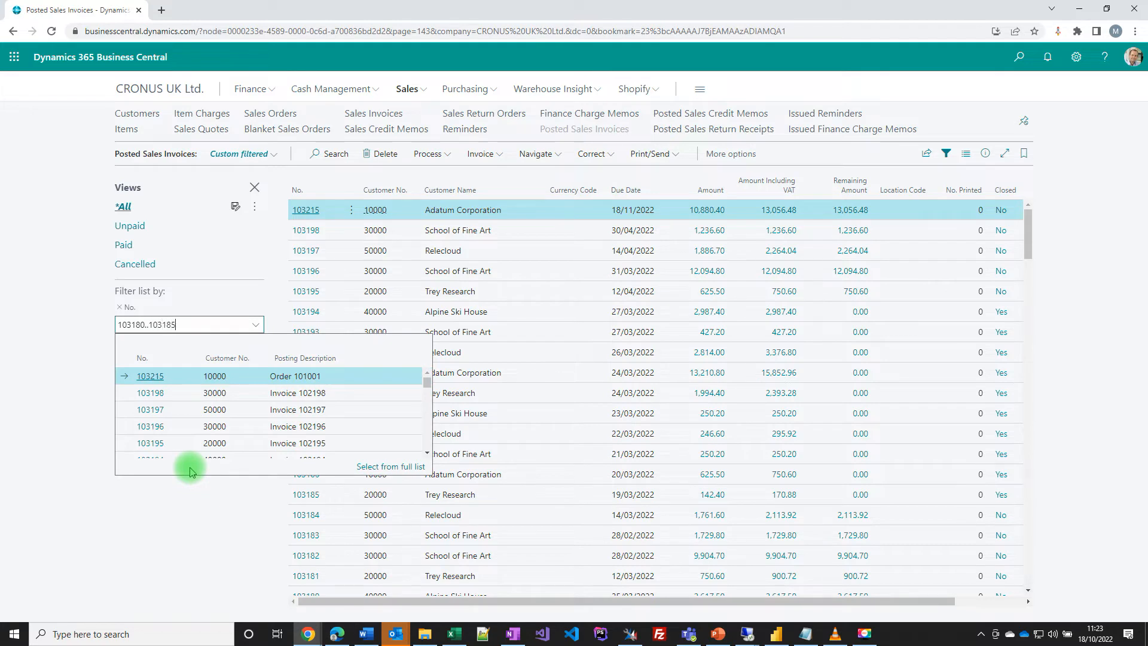
key(Tab)
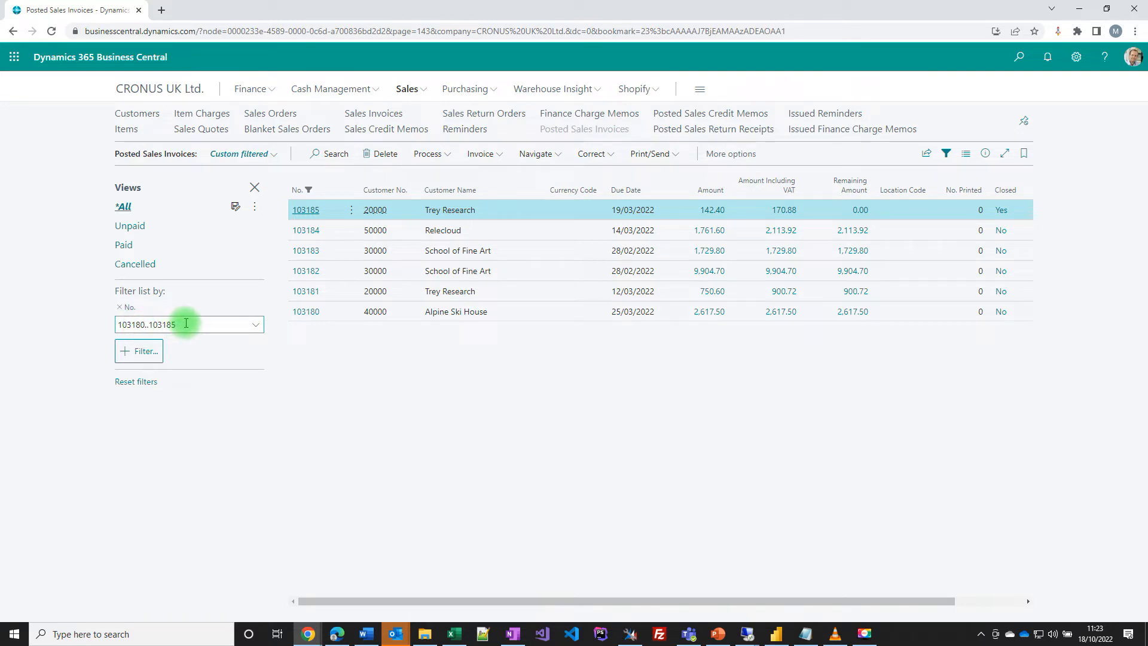
Change the No. filter to the either-or expression 103180|103185
click(148, 324)
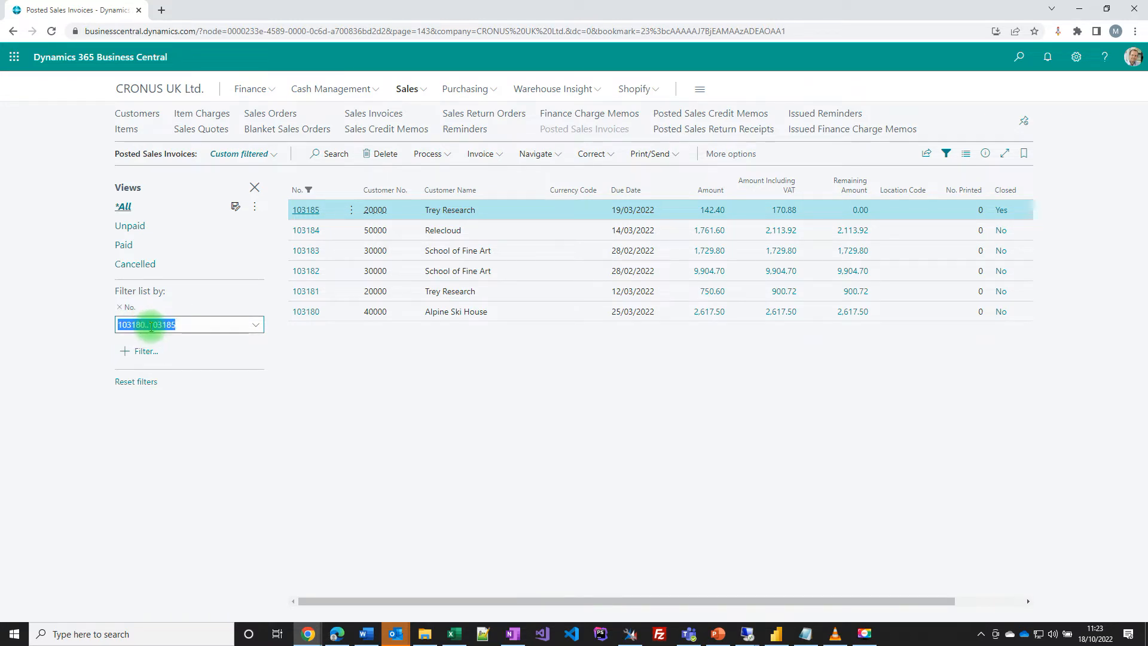
click(148, 325)
key(BackSpace)
key(BackSpace)
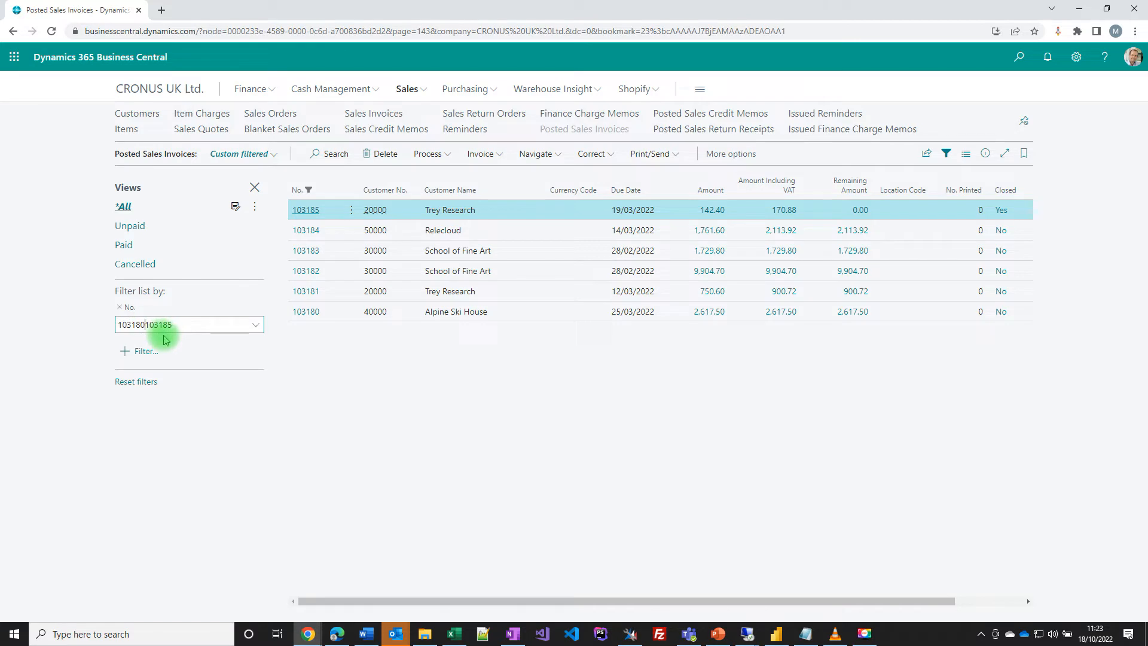
text(|)
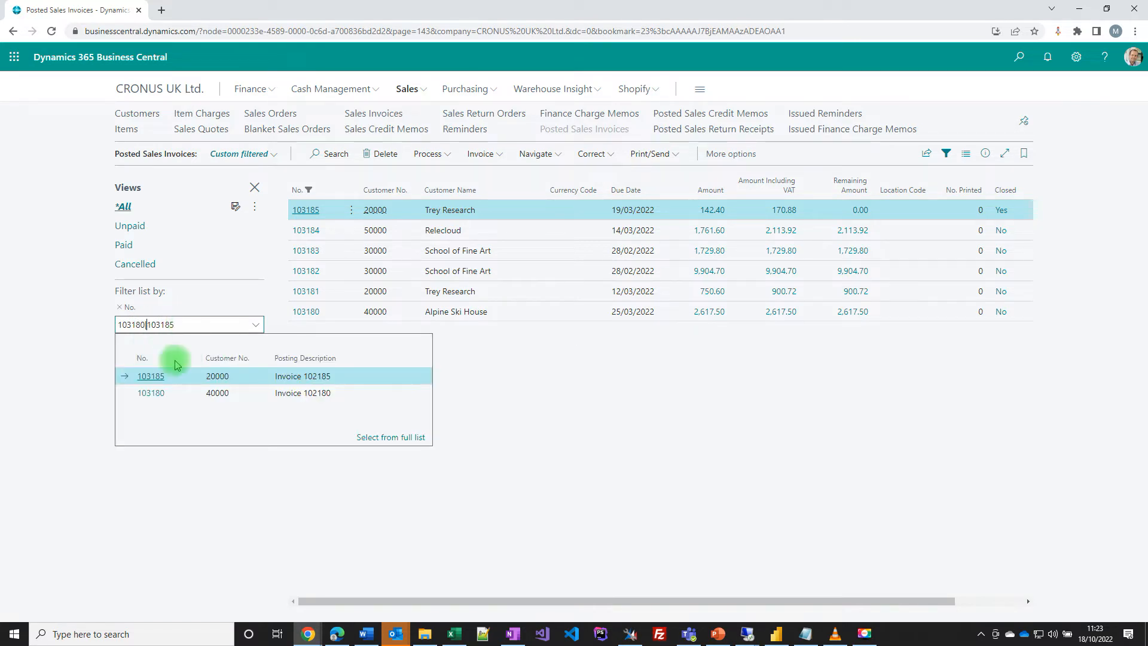
key(Escape)
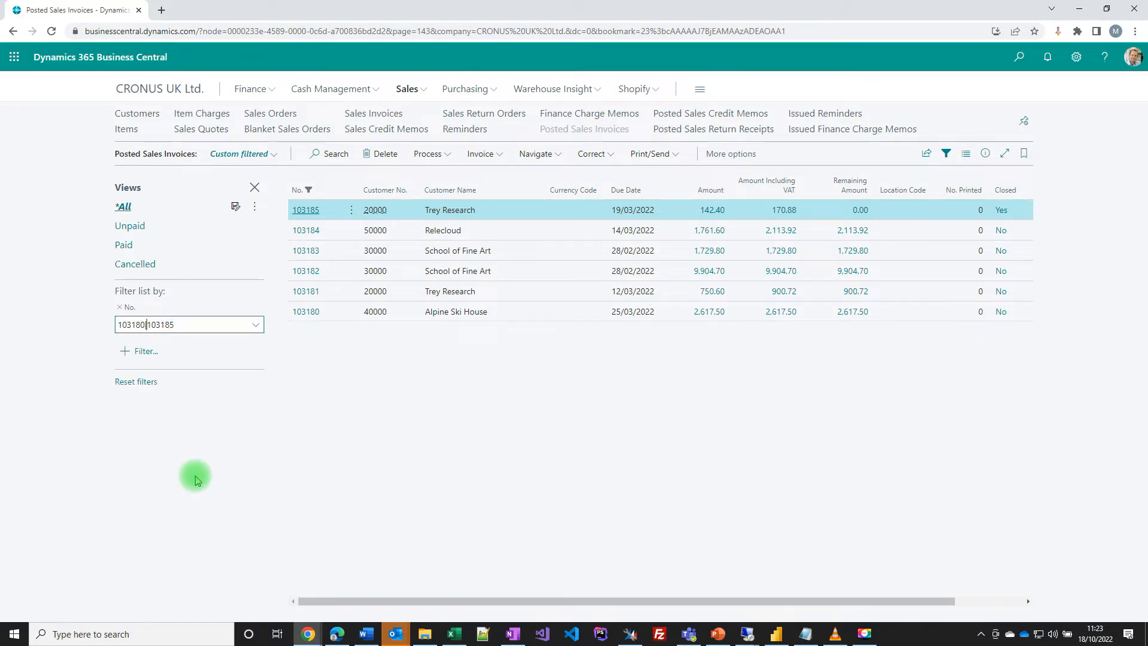
key(Tab)
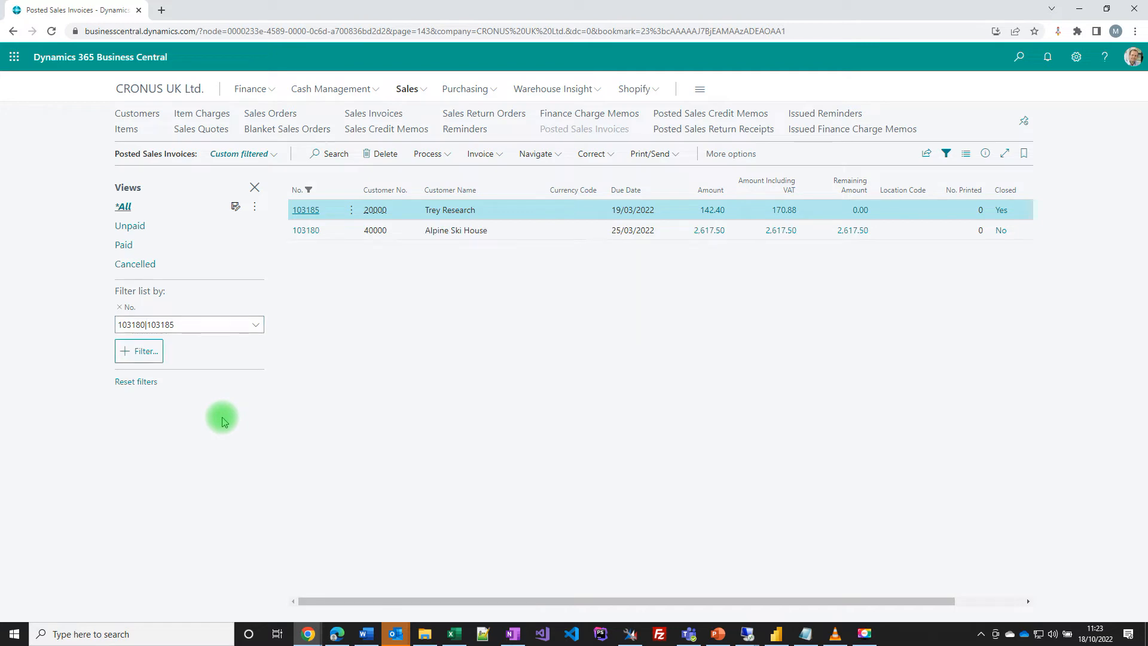
Set the No. filter to >103180 for invoices with higher numbers
drag(180, 323, 99, 331)
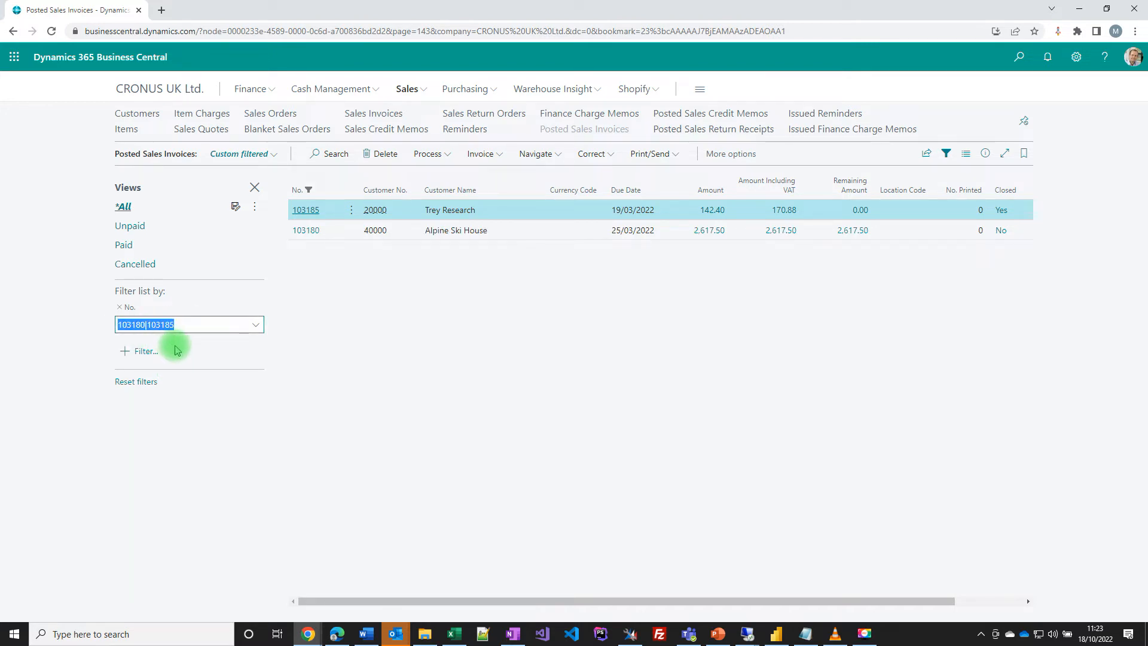
text(>103180)
key(Tab)
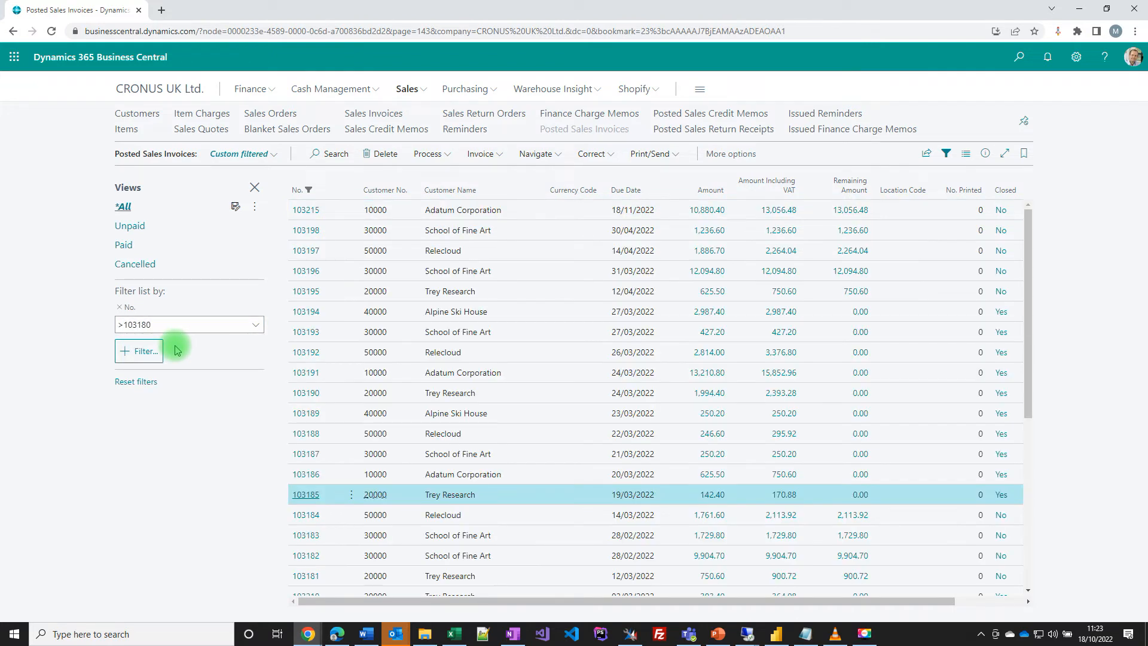
Change the No. filter to <103180 for invoices with lower numbers
click(125, 325)
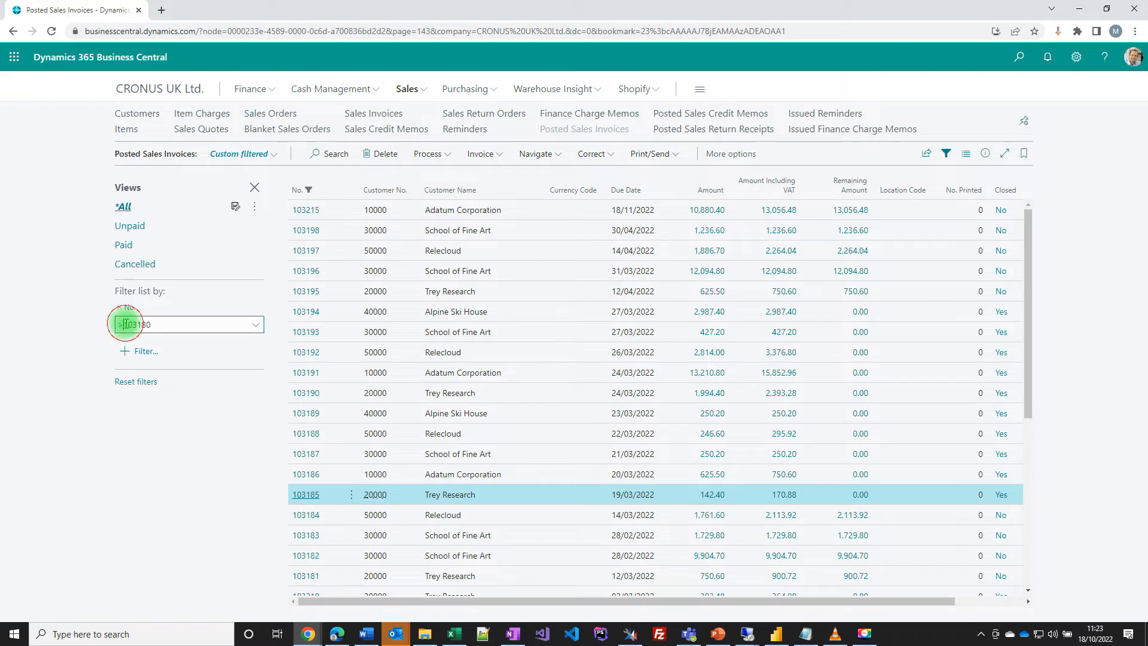
key(BackSpace)
text(<)
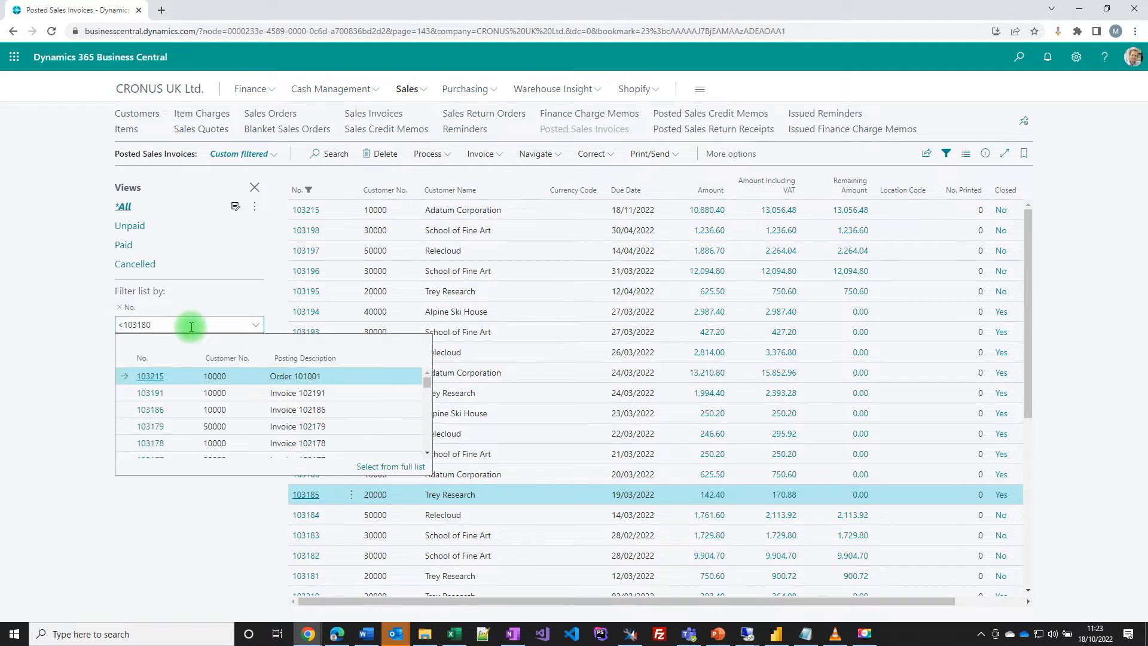
key(Tab)
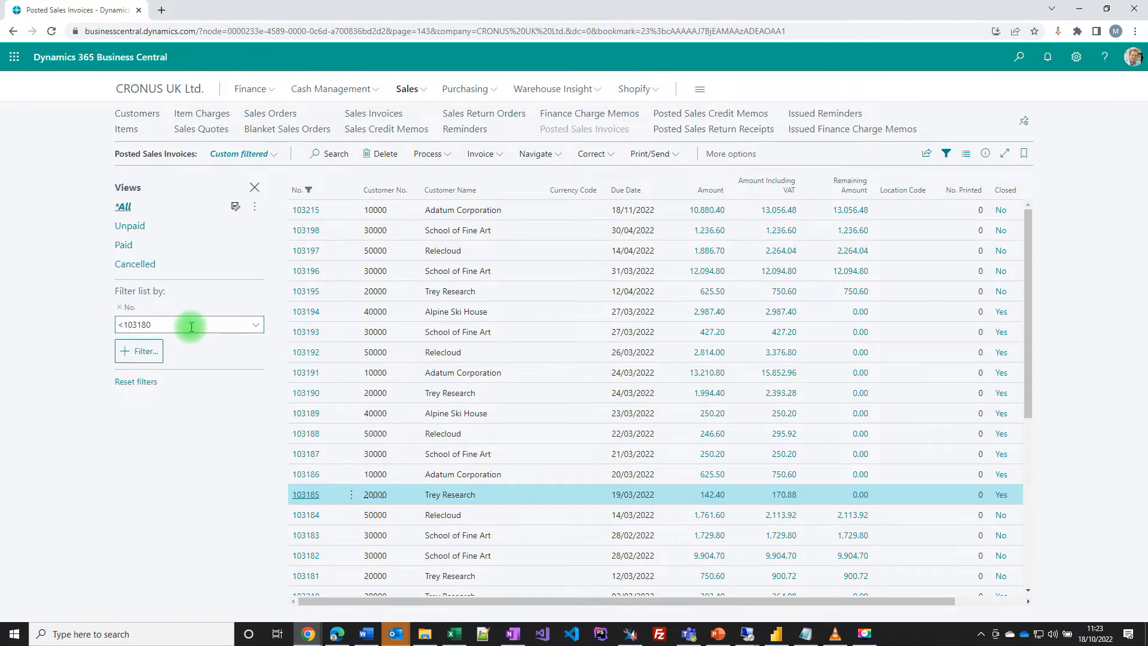
Change the No. filter to <>103180 to exclude that invoice from the list
click(122, 324)
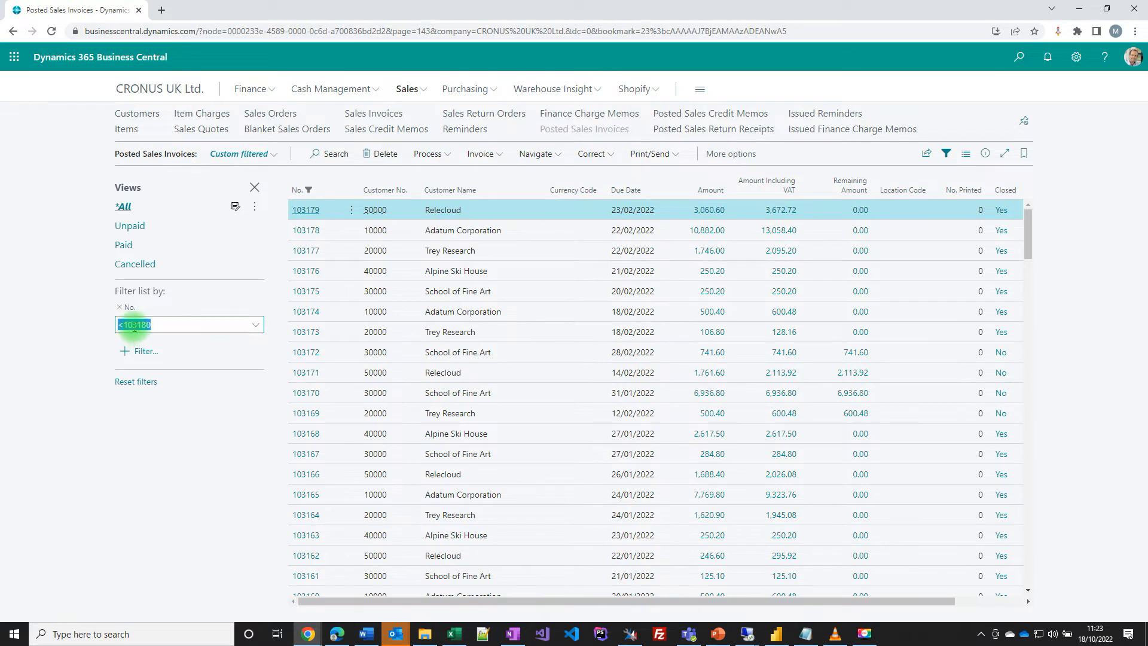
click(124, 324)
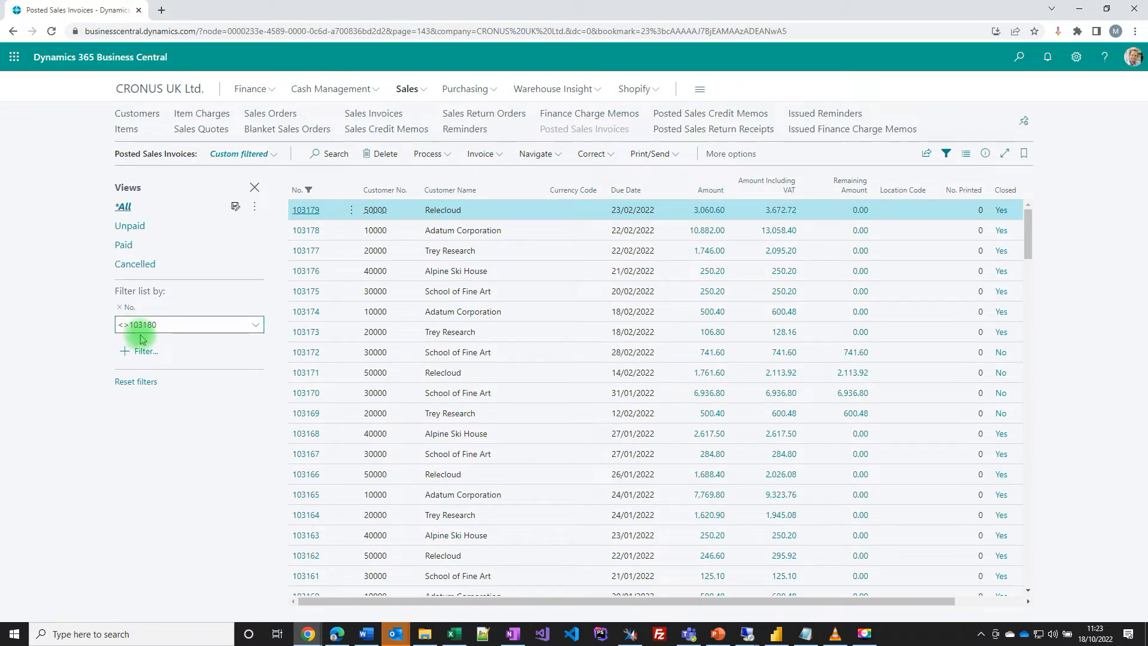
text(>)
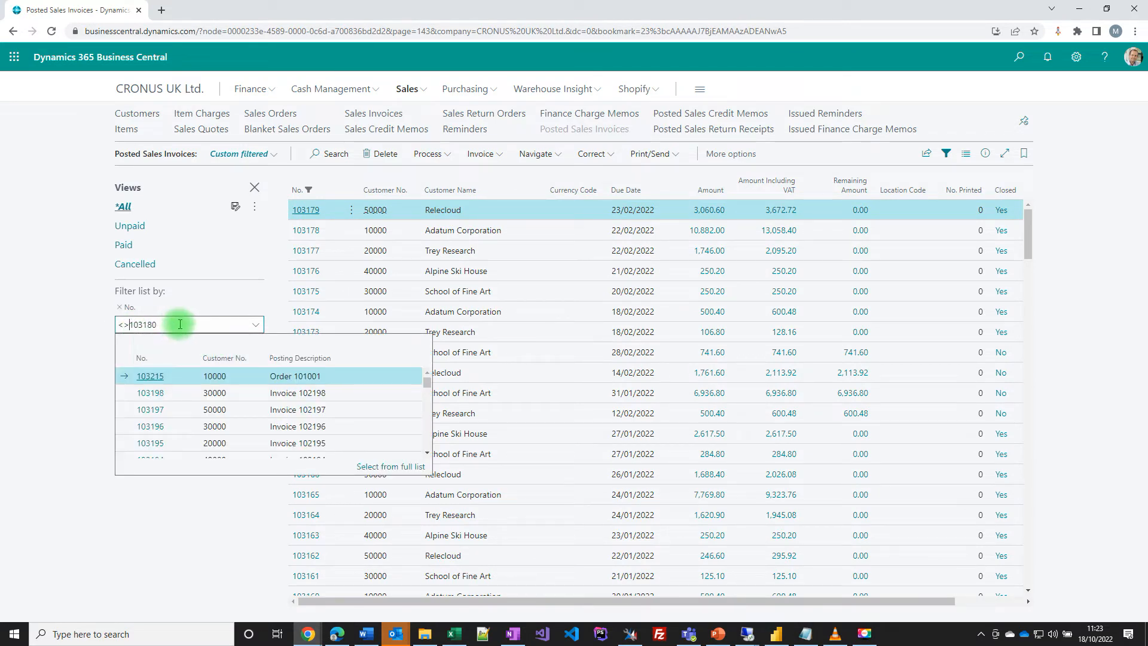
key(Return)
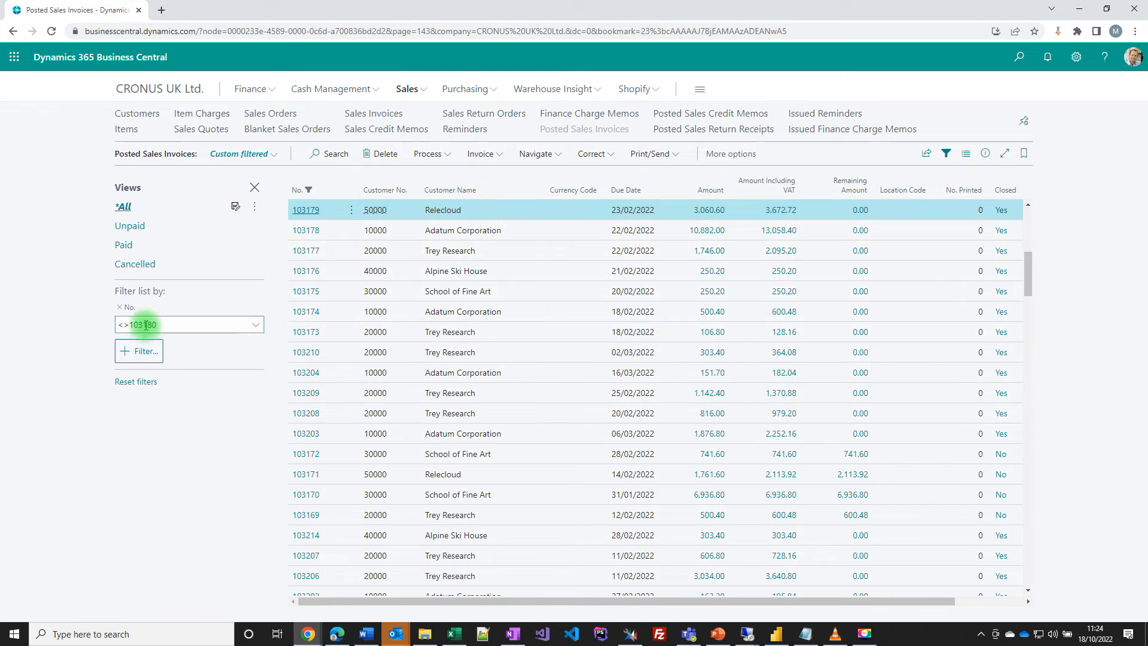
Apply the non-blank expression <>"" as the No. filter, and remove the No. filter from the list
click(182, 325)
click(182, 325)
double_click(183, 325)
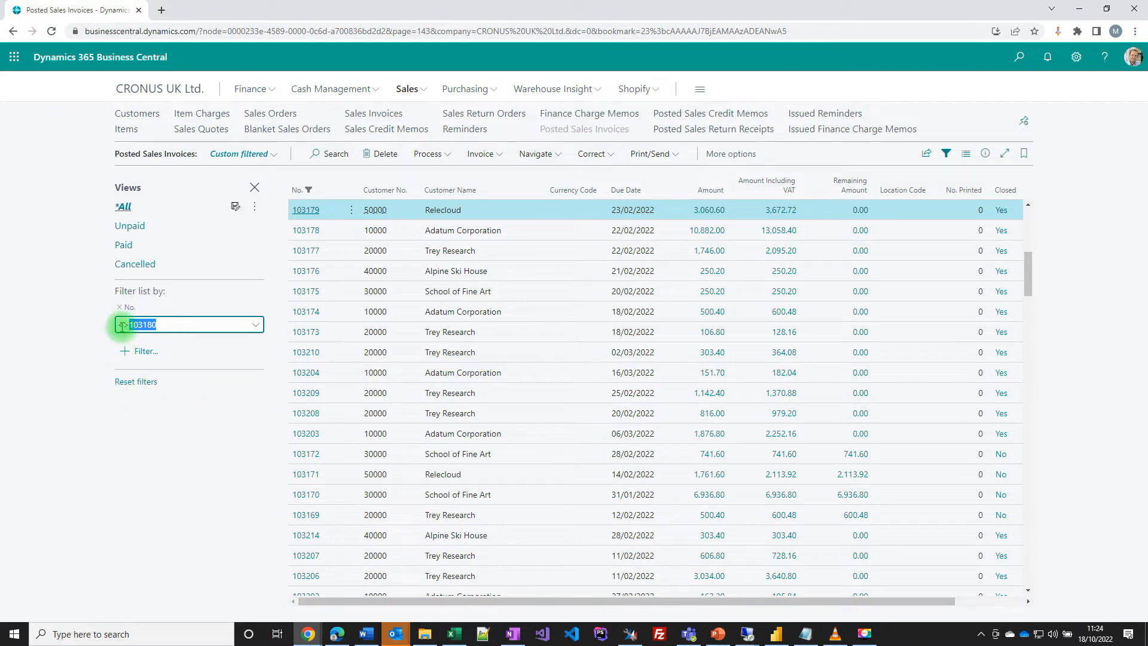
text("")
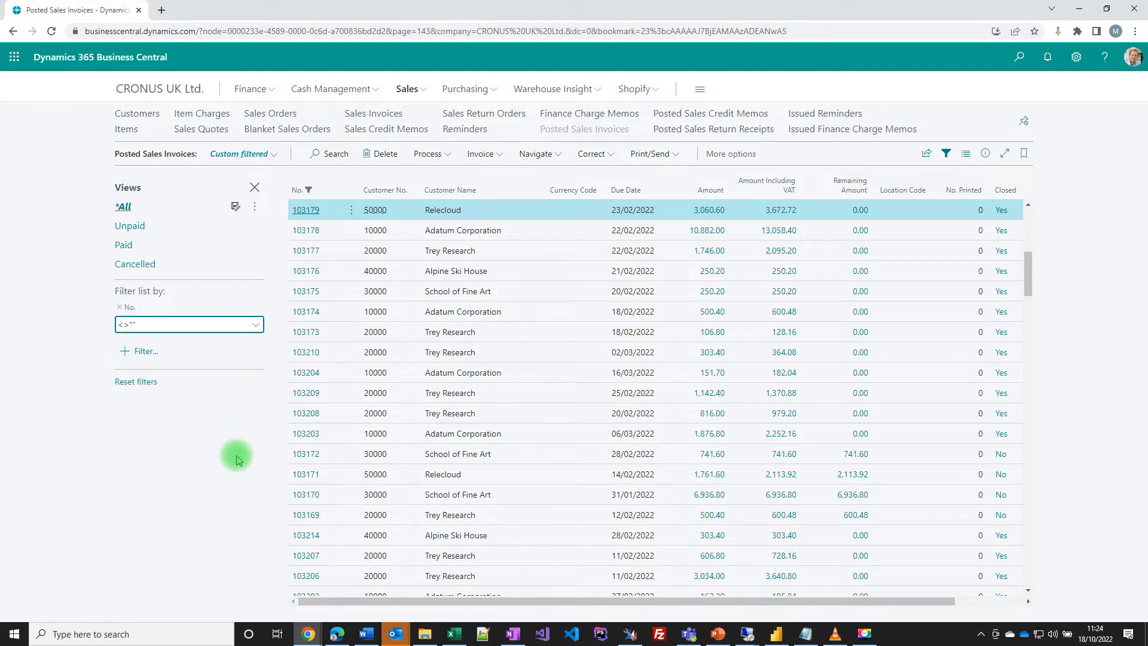
key(Tab)
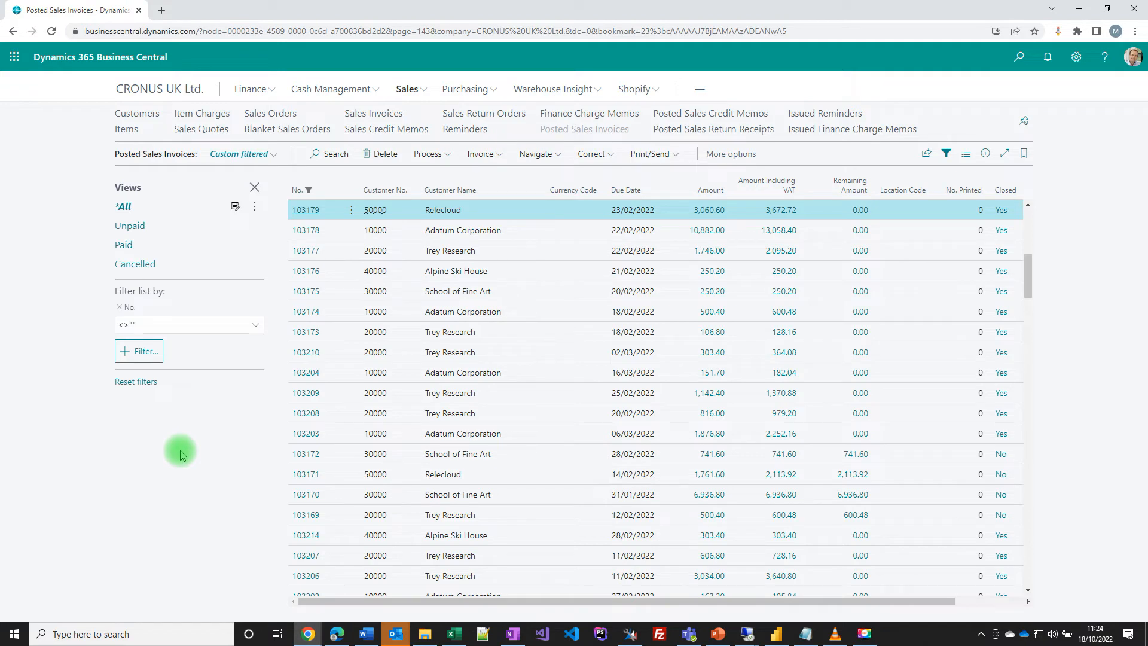
click(121, 309)
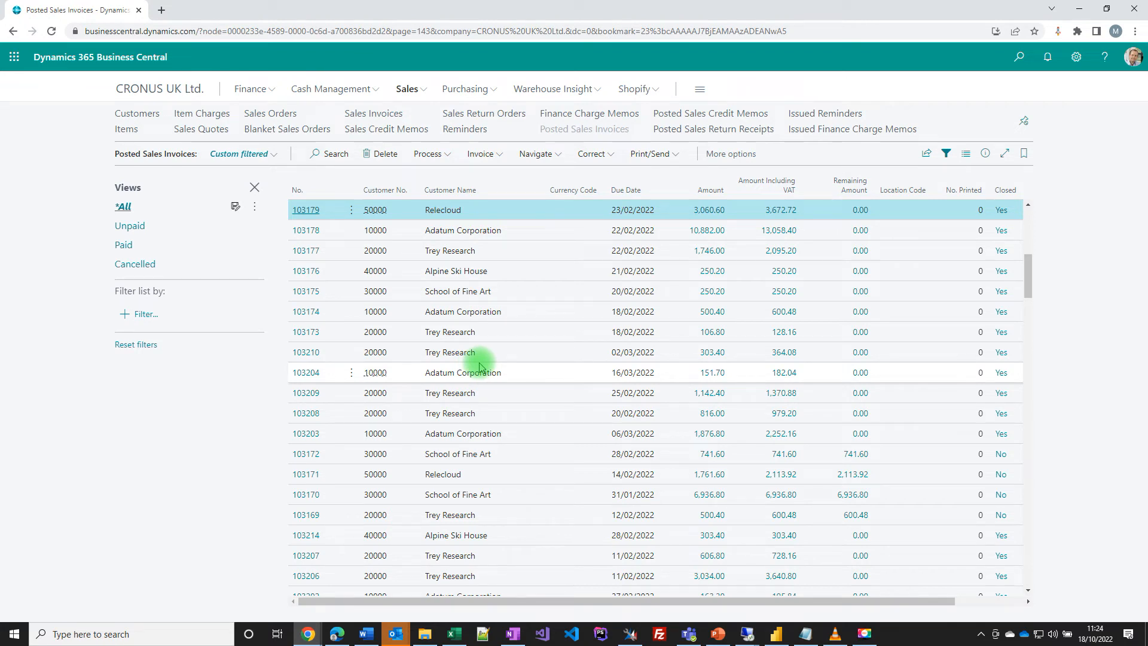
View the related entries of posted sales invoice 103176 with Find entries, and return to the invoice list
click(474, 272)
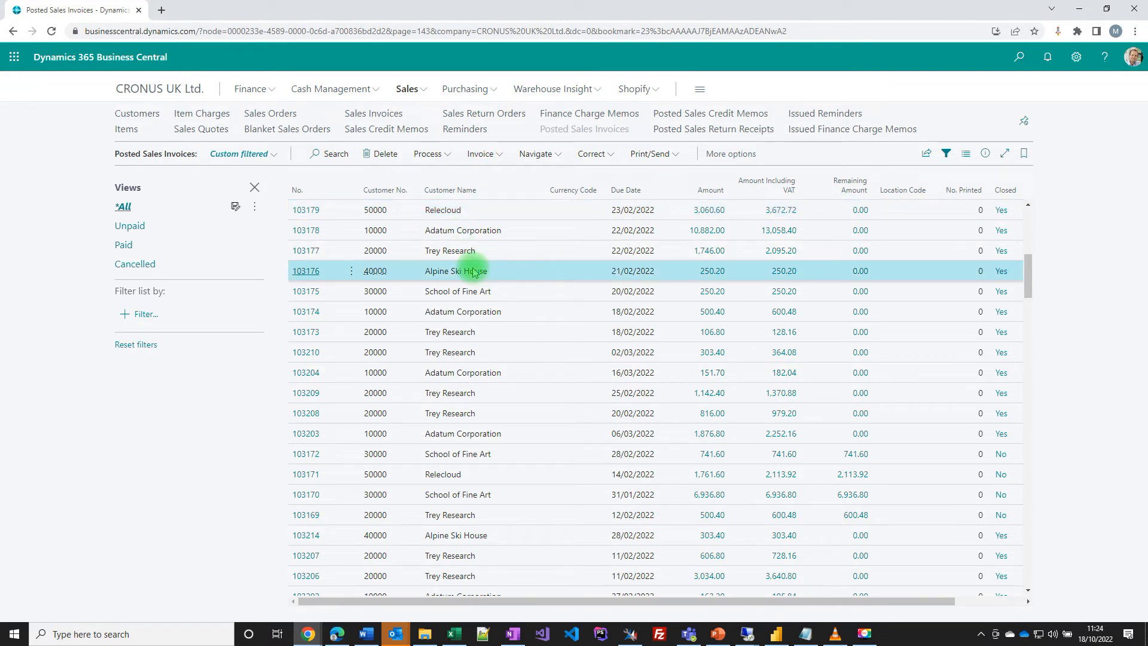
key(ctrl+alt+q)
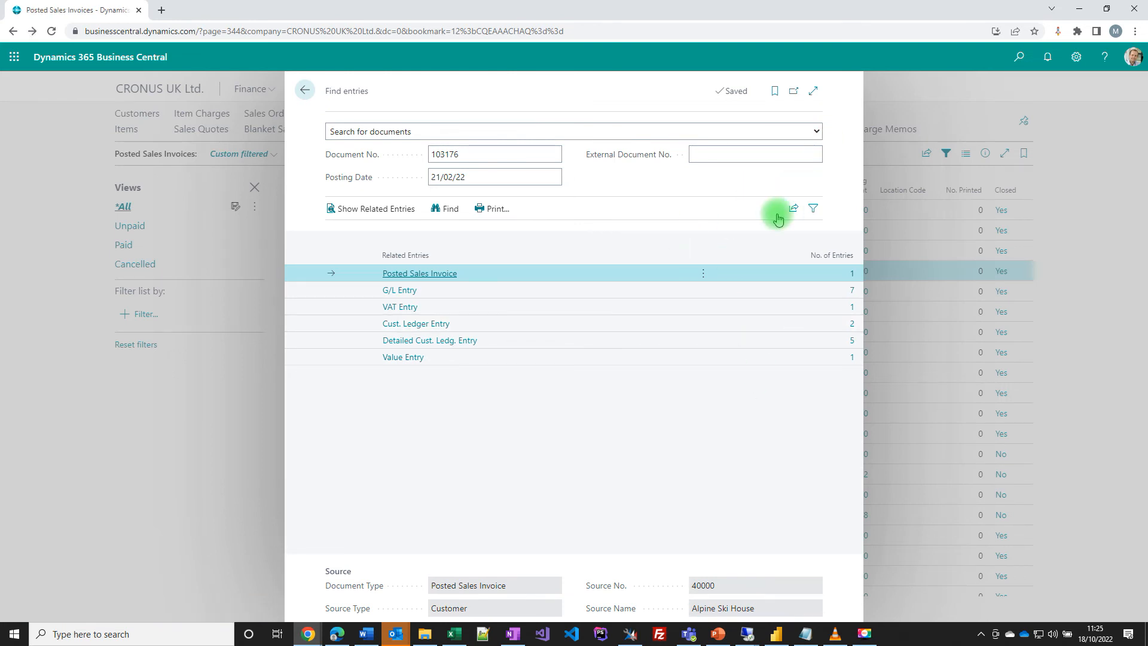
key(Escape)
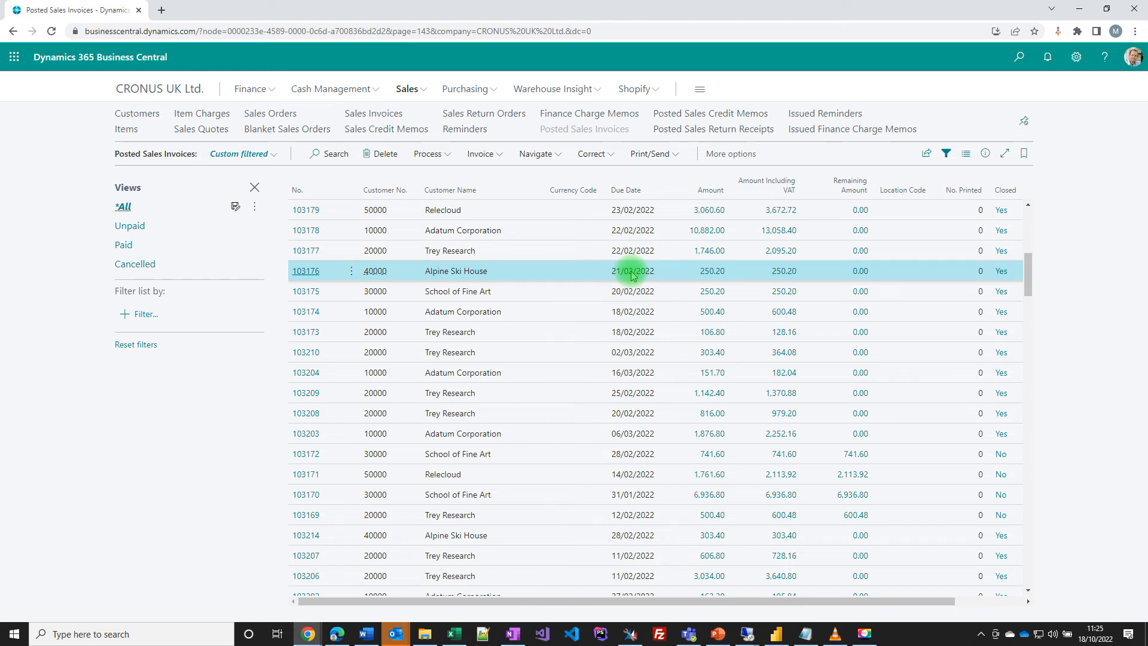
Sort the posted sales invoices by Due Date in ascending order, and switch the sorting to descending
key(alt+F7)
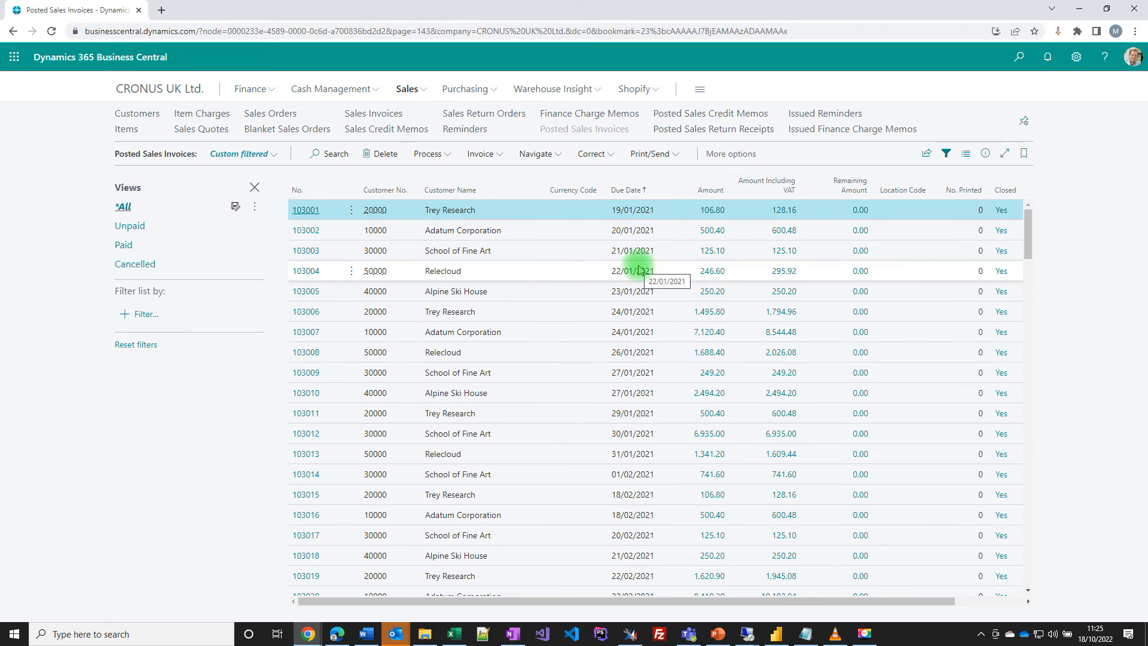
key(alt+F7)
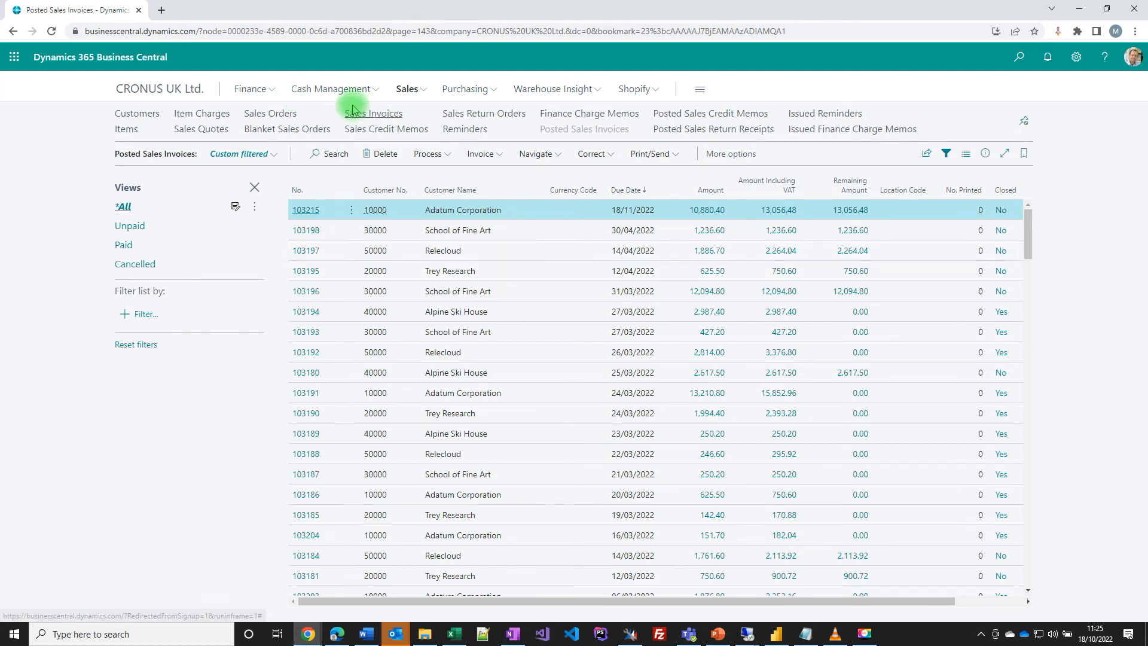
Go to the Sales Orders list and open sales order 101003
click(279, 117)
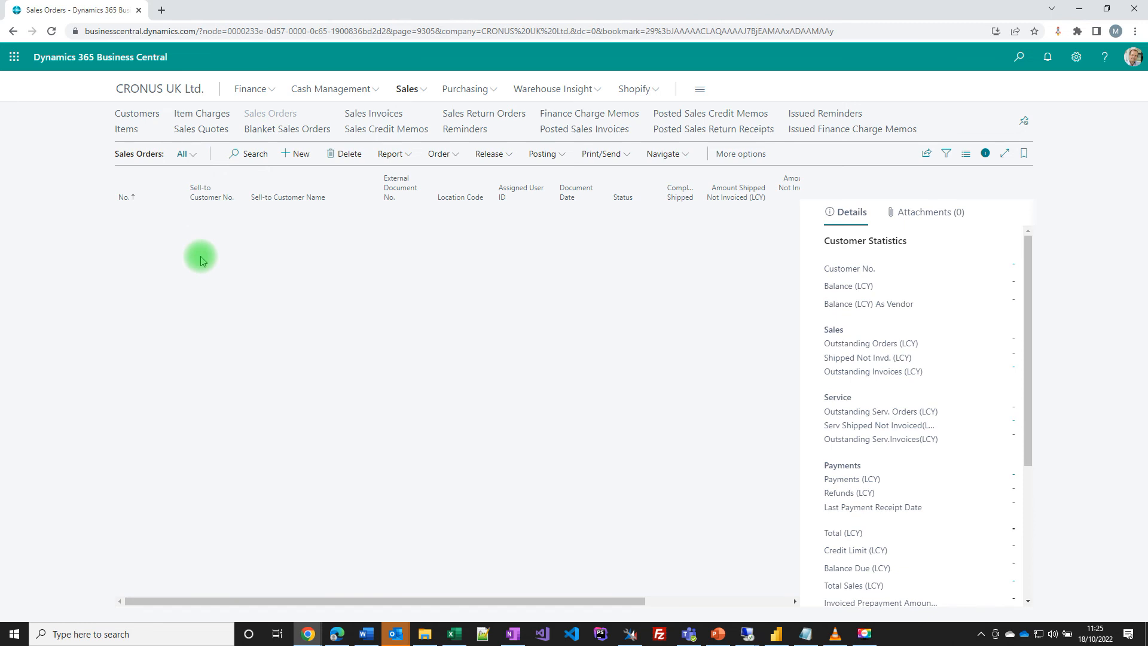
click(128, 238)
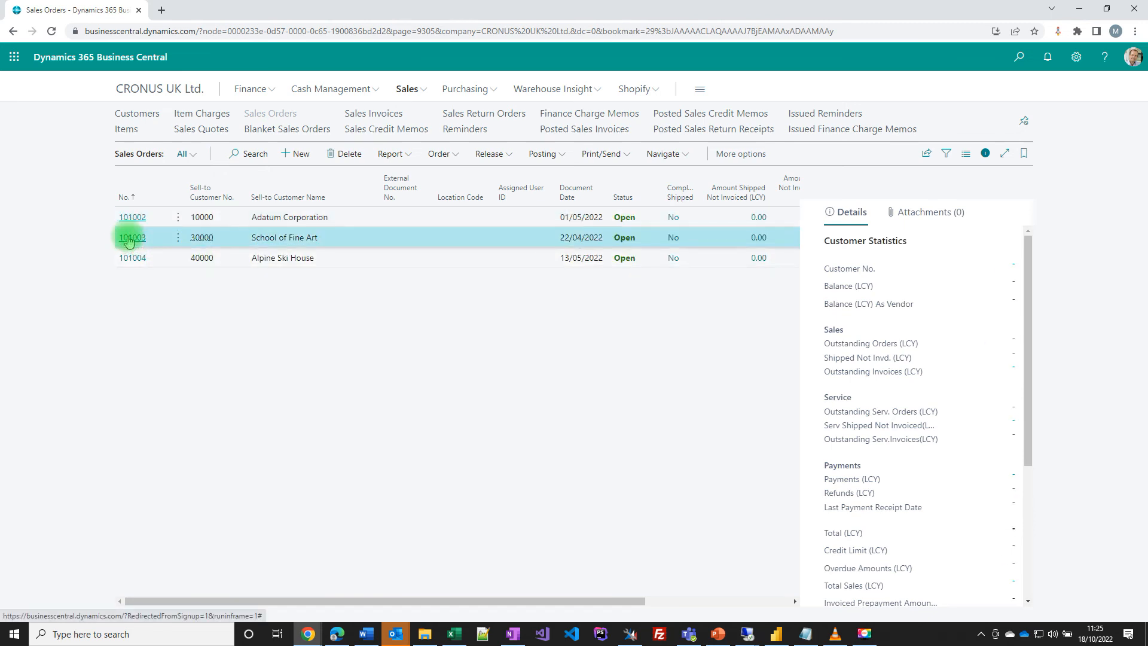